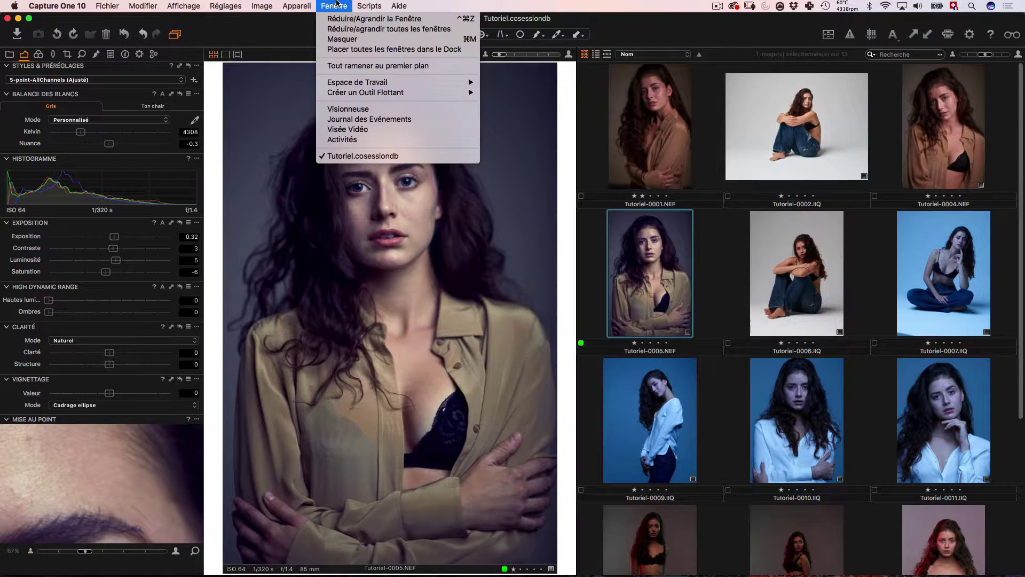
# Switch to the Noir & Blanc workspace and show its set of black-and-white tools.
pyautogui.moveTo(364, 83)
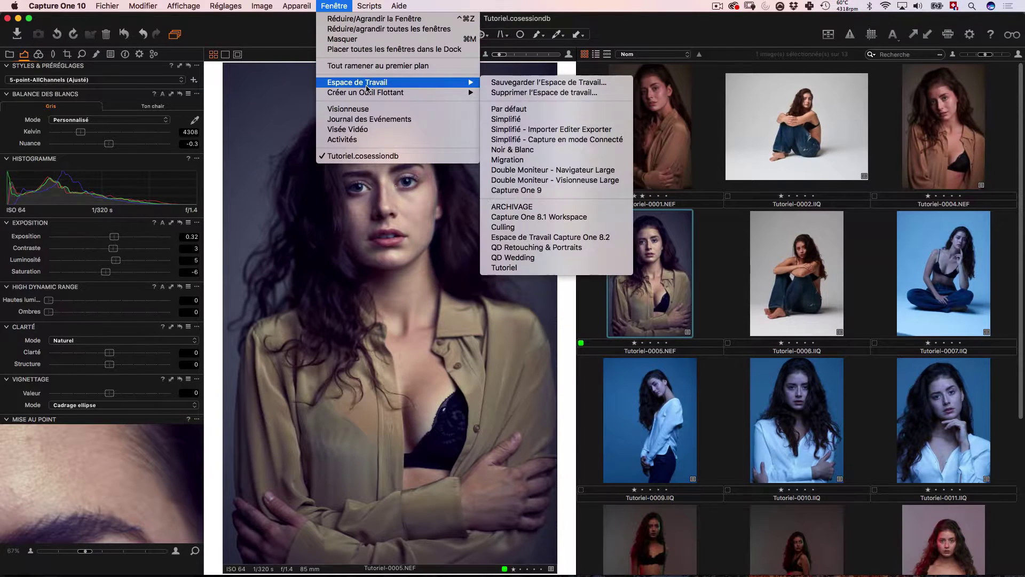
pyautogui.click(527, 151)
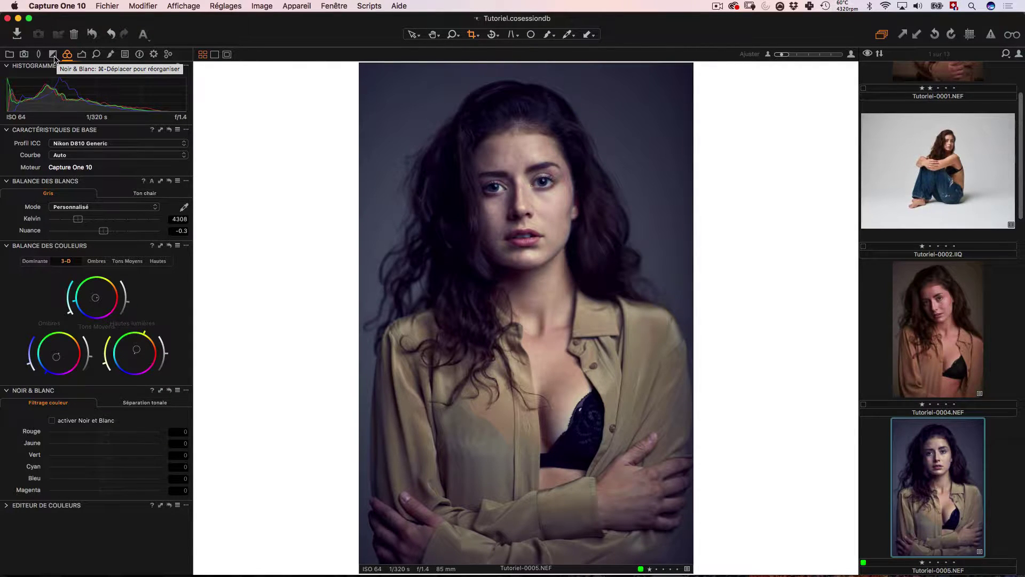
pyautogui.click(54, 55)
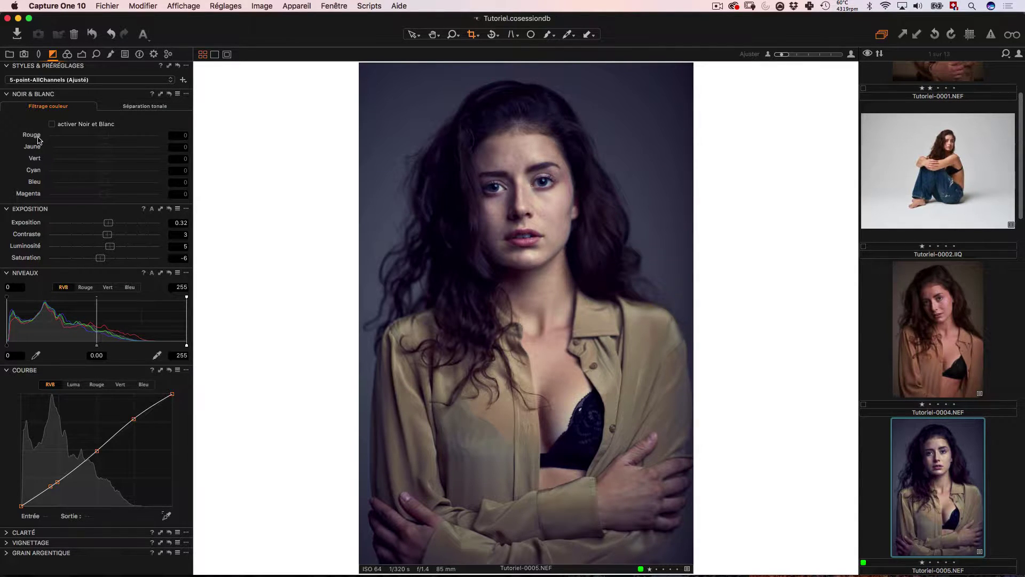
# Select photo Tutoriel-0002.IIQ and enable black and white on it, toggling the conversion off and on to compare with colour.
pyautogui.click(895, 175)
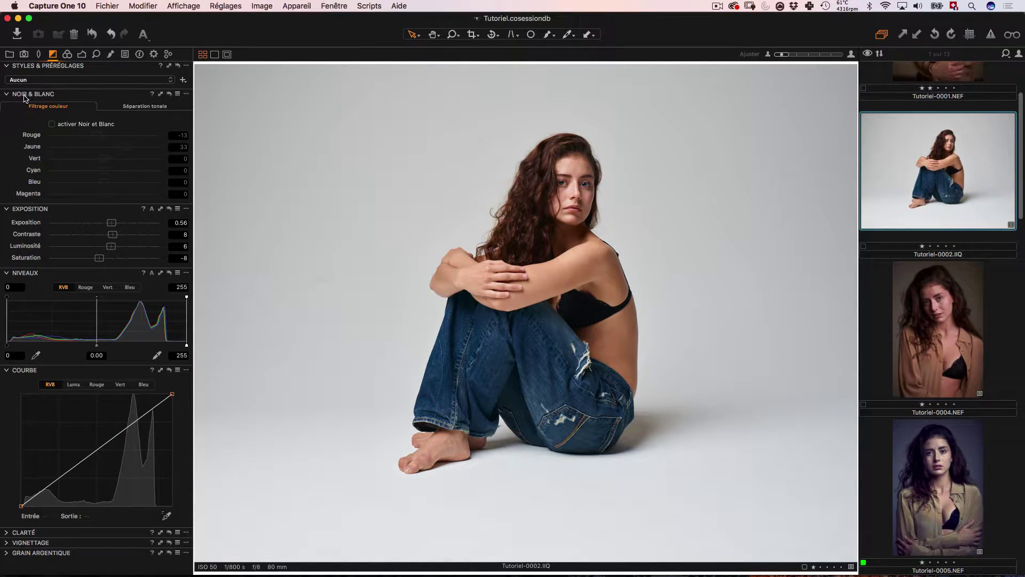
pyautogui.click(62, 125)
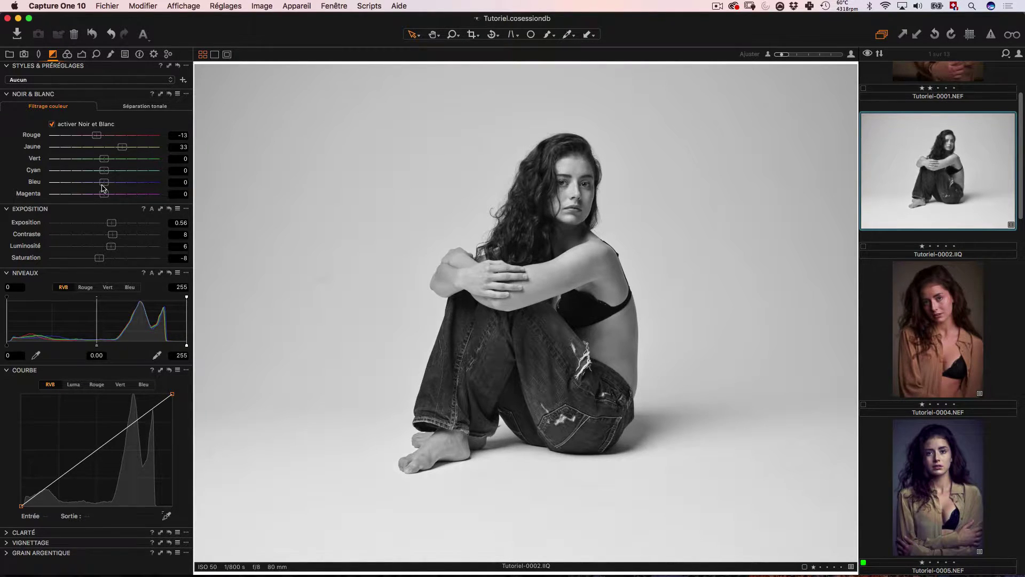
pyautogui.click(71, 124)
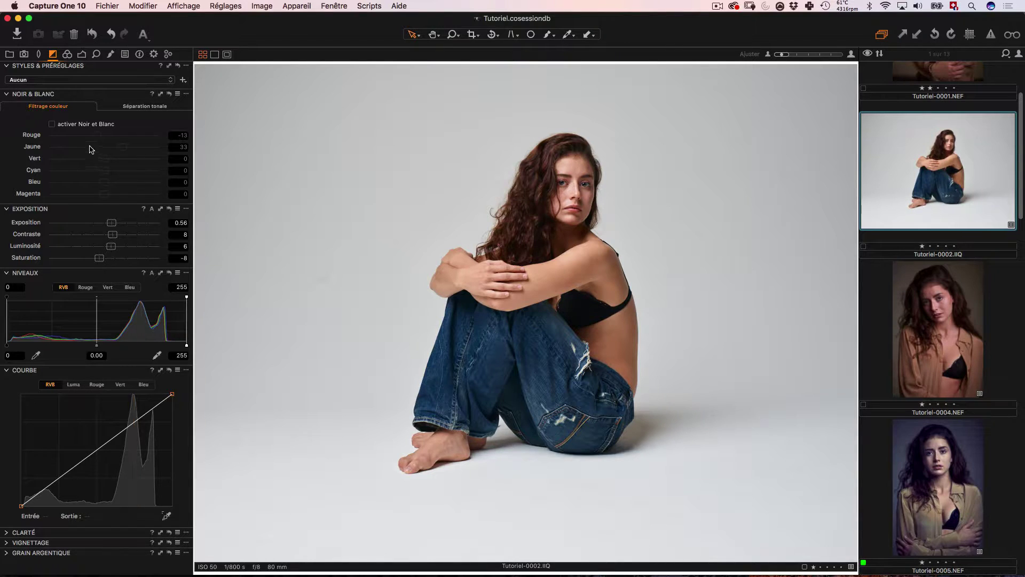
pyautogui.click(68, 125)
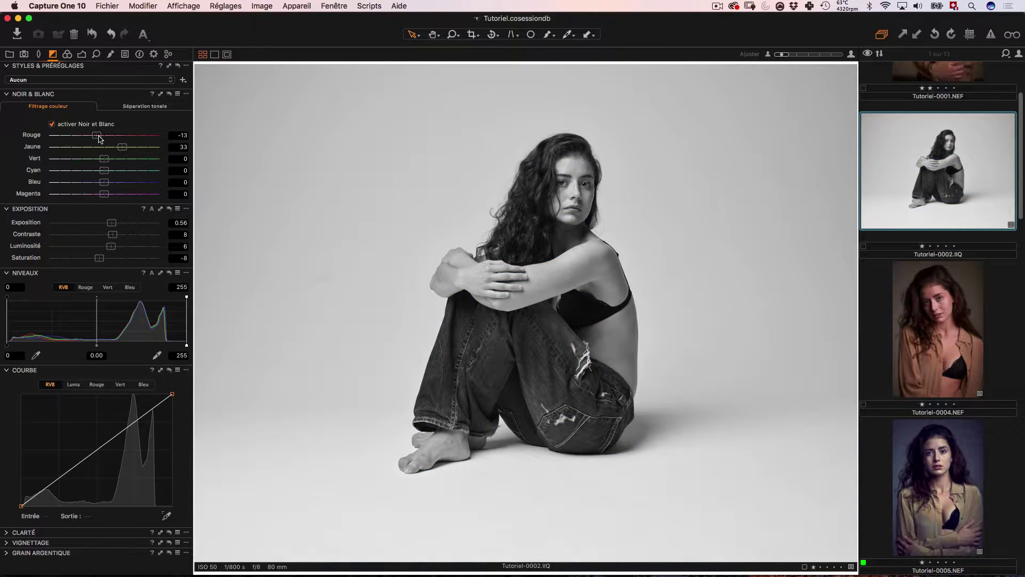
# Try the Rouge and Jaune colour filters at extremes such as 100 and at 11 and 15, resetting both to 0 after each trial.
pyautogui.moveTo(97, 136); pyautogui.dragTo(190, 136)
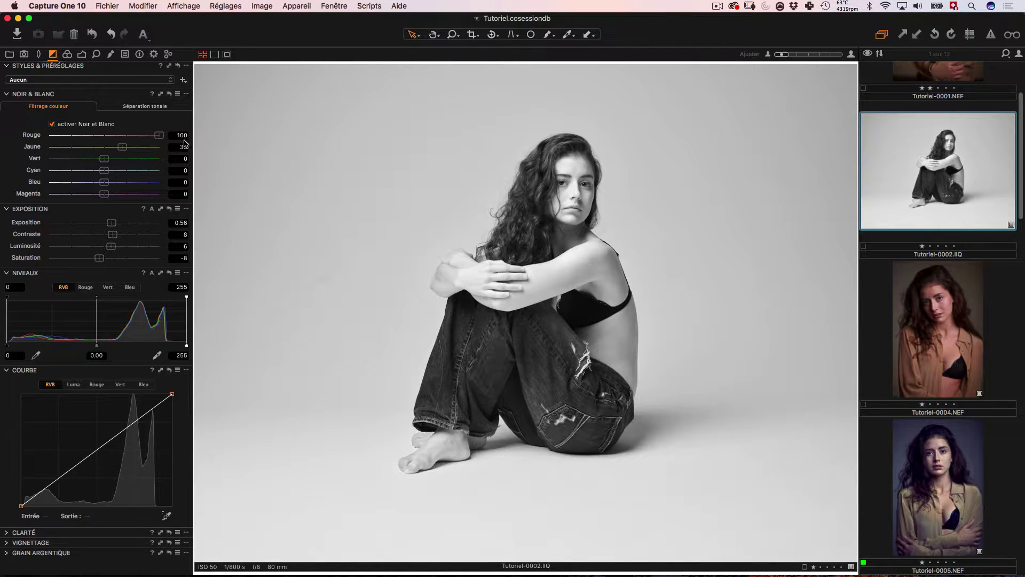
pyautogui.moveTo(158, 135); pyautogui.dragTo(59, 142)
pyautogui.doubleClick(60, 139)
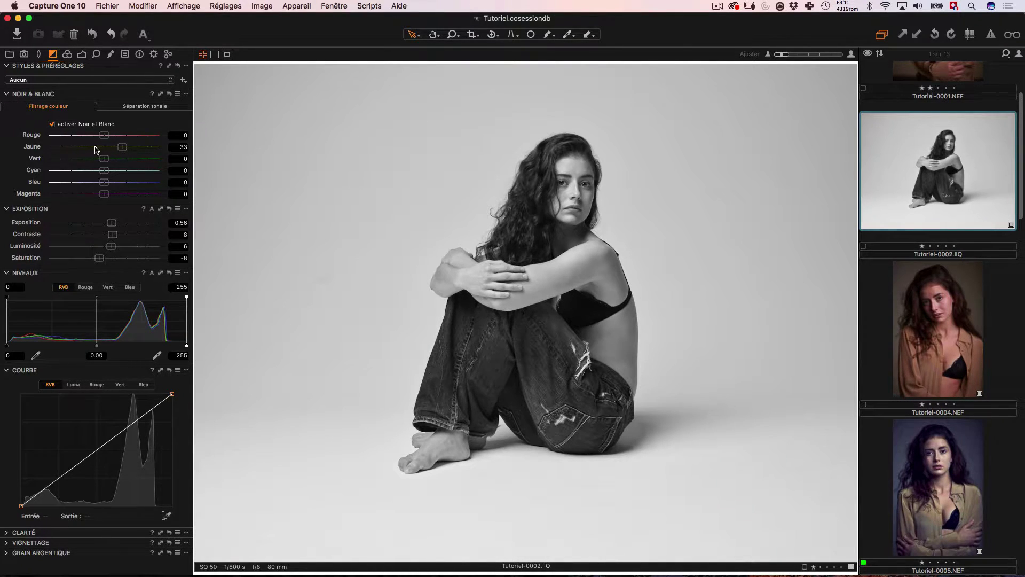
pyautogui.moveTo(123, 147)
pyautogui.mouseDown()
pyautogui.moveTo(60, 150)
pyautogui.moveTo(138, 153)
pyautogui.mouseUp()
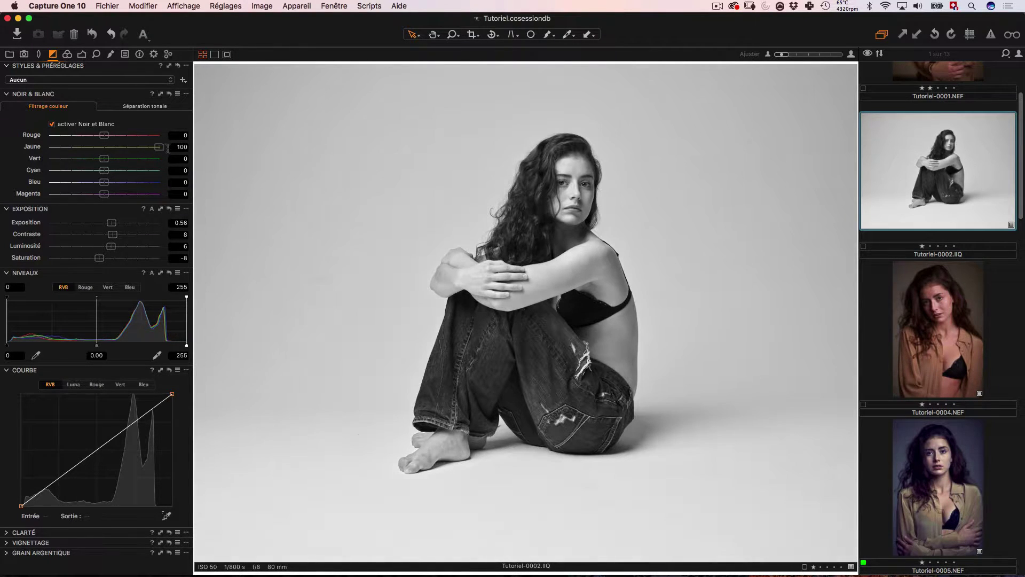
pyautogui.click(50, 150)
pyautogui.doubleClick(52, 150)
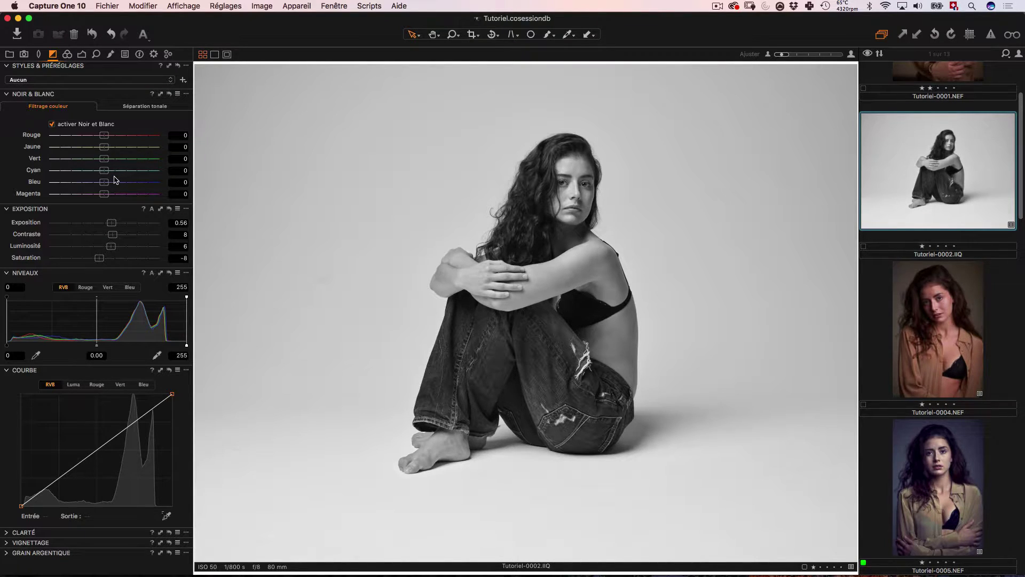
pyautogui.moveTo(103, 138); pyautogui.dragTo(116, 150)
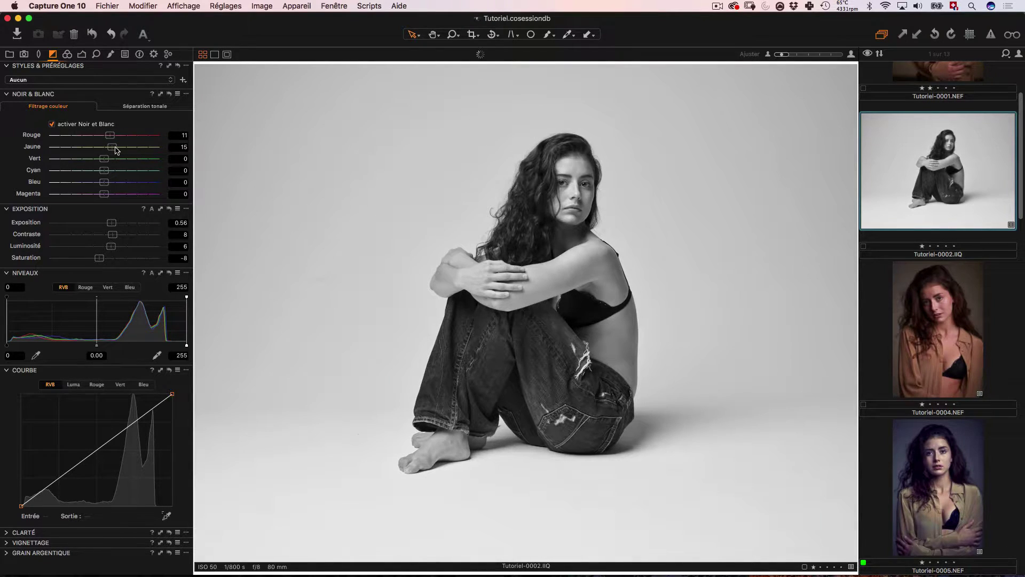
pyautogui.doubleClick(113, 148)
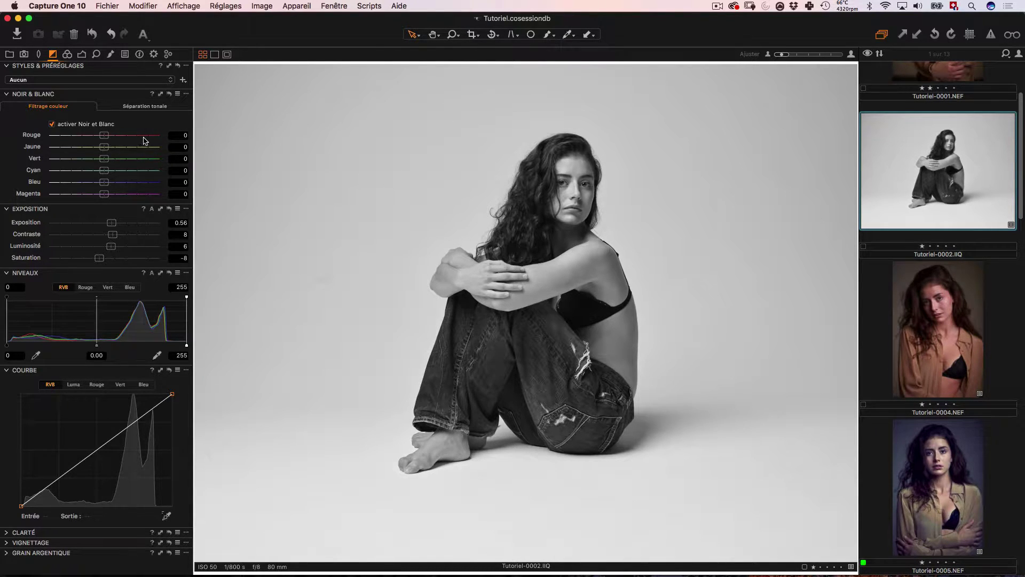
# Apply the built-in black-and-white preset Color - Panchromatic 1 to the photo.
pyautogui.click(178, 95)
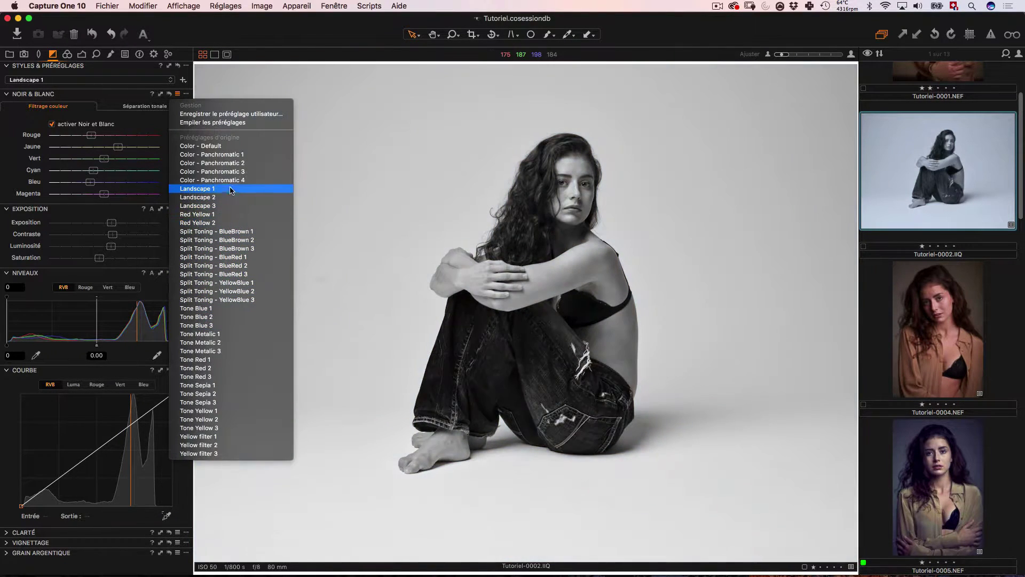
pyautogui.click(231, 155)
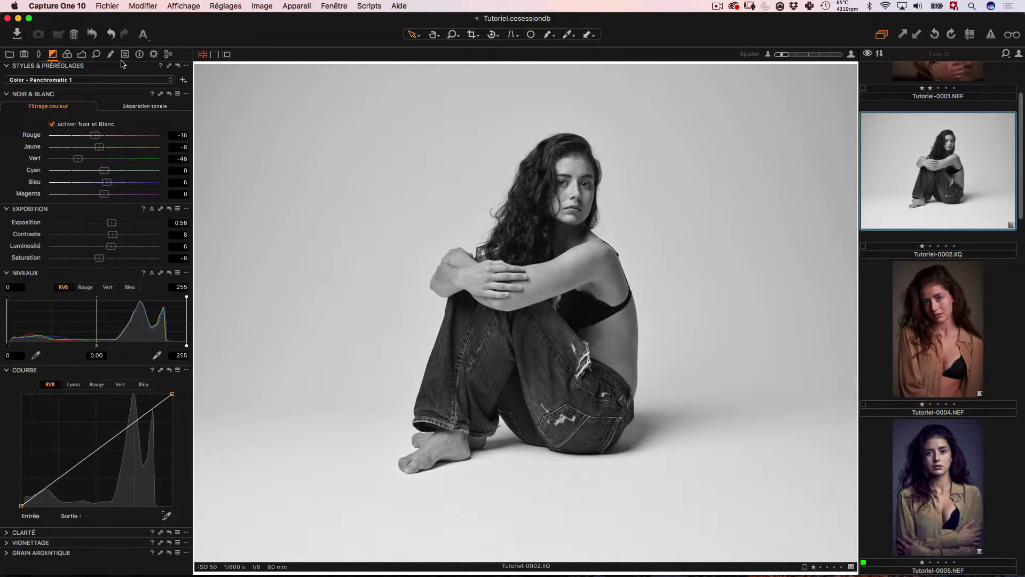
# Try split toning with highlight hue 55 and shadow hue 235 at saturation 30 each, and return both saturations to 0.
pyautogui.click(148, 107)
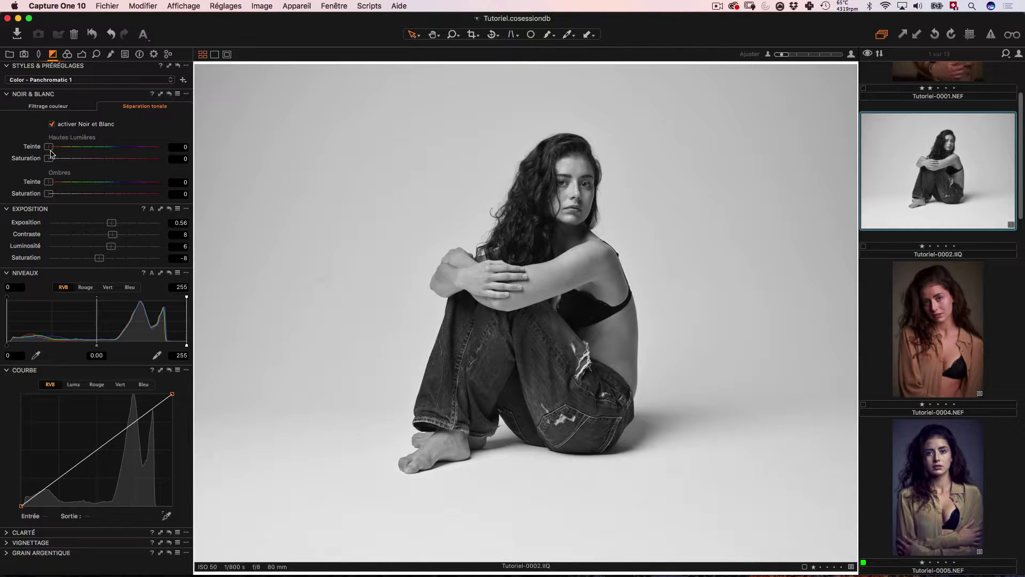
pyautogui.moveTo(50, 150); pyautogui.dragTo(120, 185)
pyautogui.moveTo(49, 158); pyautogui.dragTo(82, 160)
pyautogui.moveTo(51, 194); pyautogui.dragTo(81, 195)
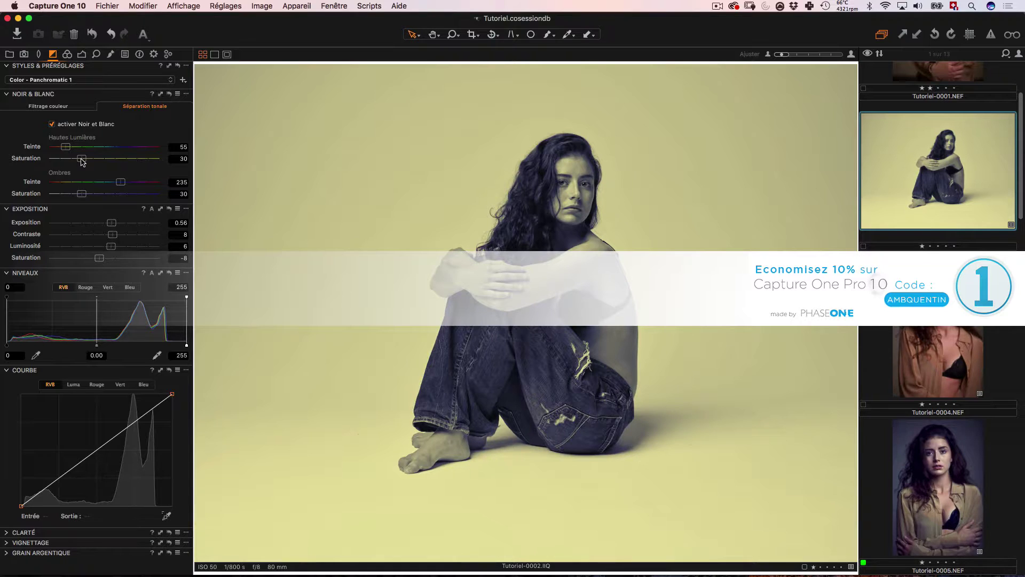
pyautogui.moveTo(83, 160); pyautogui.dragTo(33, 161)
pyautogui.moveTo(82, 196); pyautogui.dragTo(45, 197)
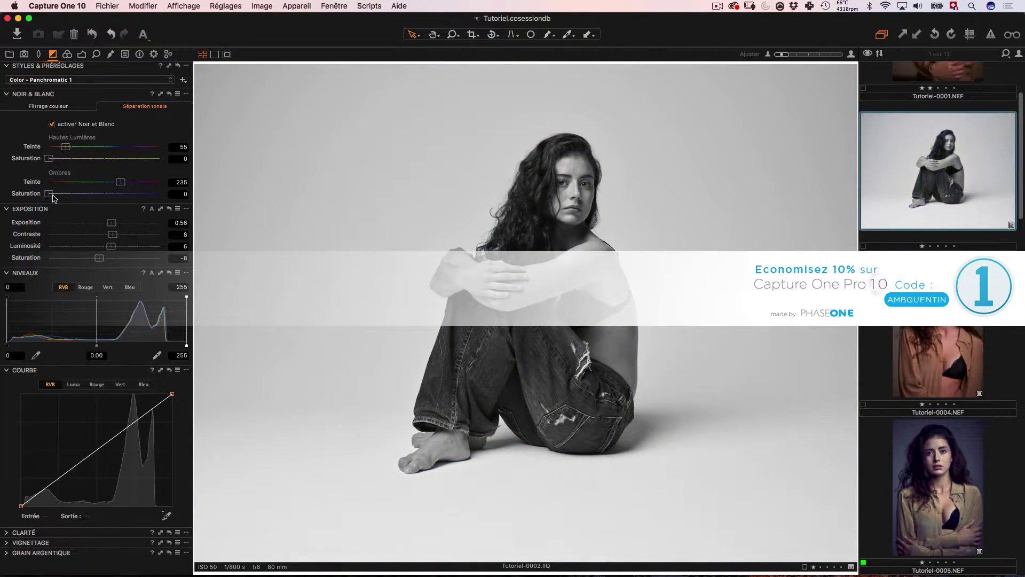
pyautogui.click(58, 107)
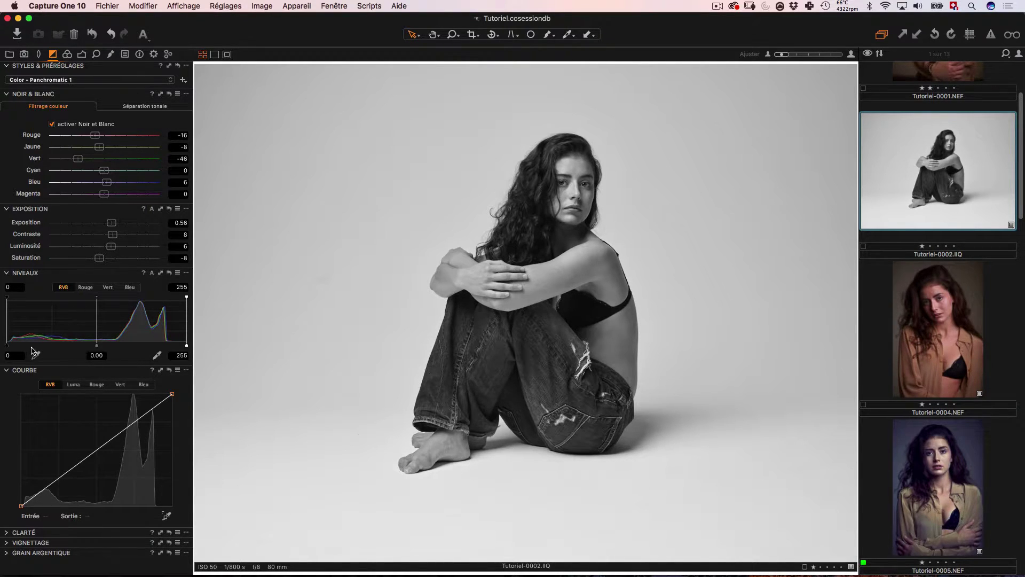
# Set the RGB levels to a shadow input of 5, a highlight input of 234 and a midtone of -0.15.
pyautogui.moveTo(8, 349); pyautogui.dragTo(7, 347)
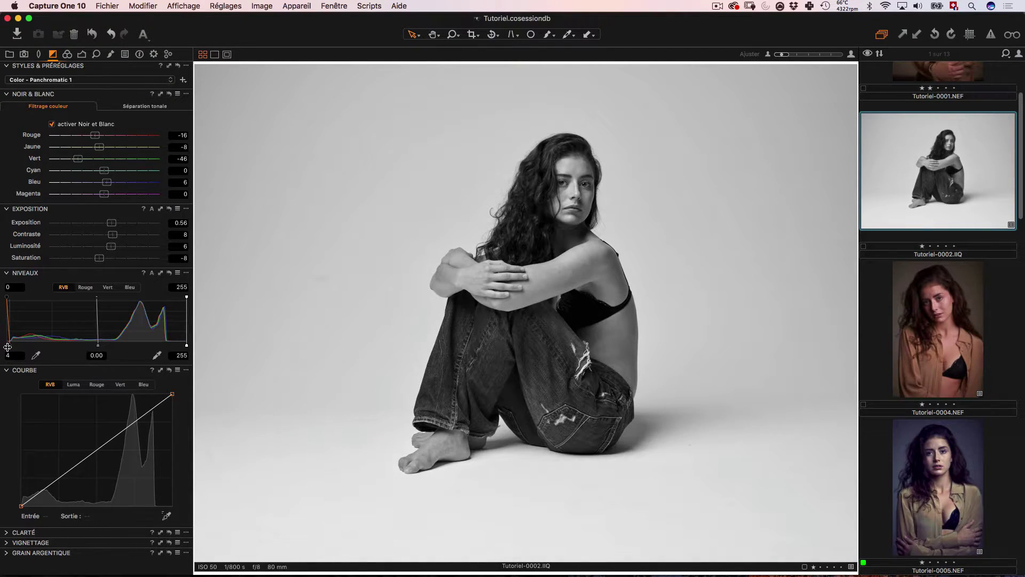
pyautogui.moveTo(186, 346); pyautogui.dragTo(173, 345)
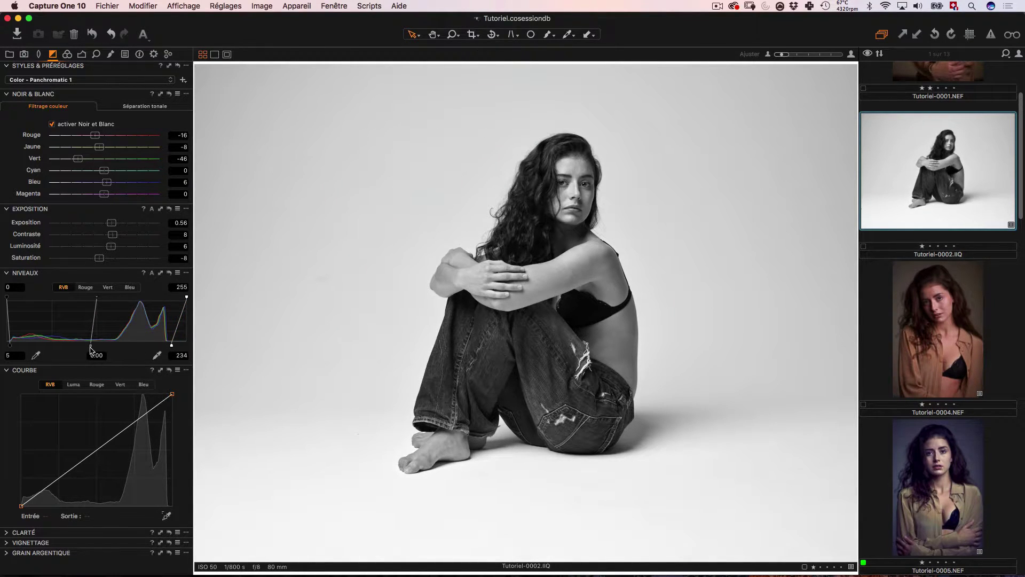
pyautogui.moveTo(91, 346); pyautogui.dragTo(101, 347)
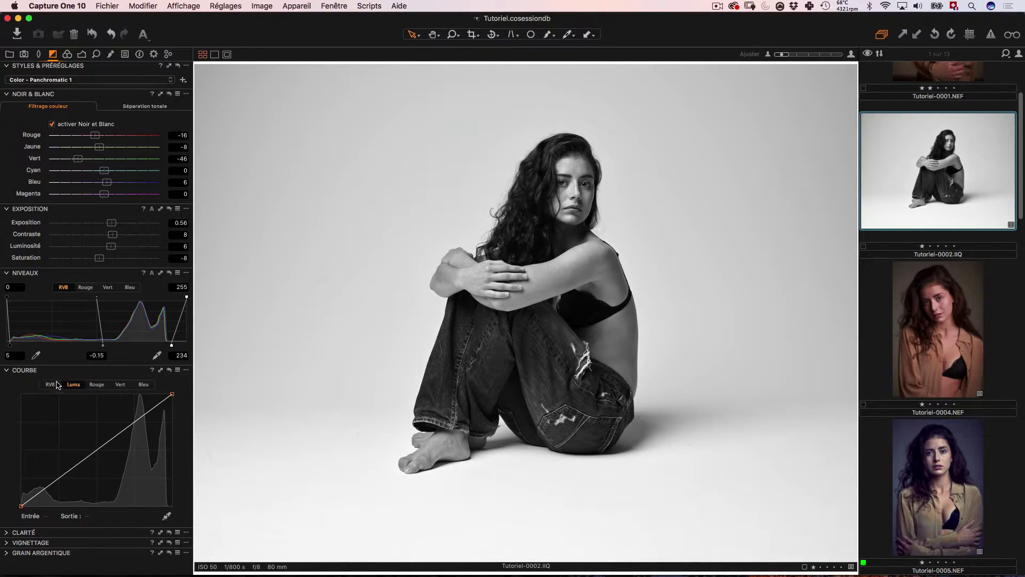
# Shape the Luma curve by lifting the midtones from 129 to 147 and anchoring highlights and shadows, comparing against a temporarily reset curve.
pyautogui.click(73, 386)
pyautogui.click(98, 451)
pyautogui.moveTo(98, 452); pyautogui.dragTo(105, 437)
pyautogui.click(136, 419)
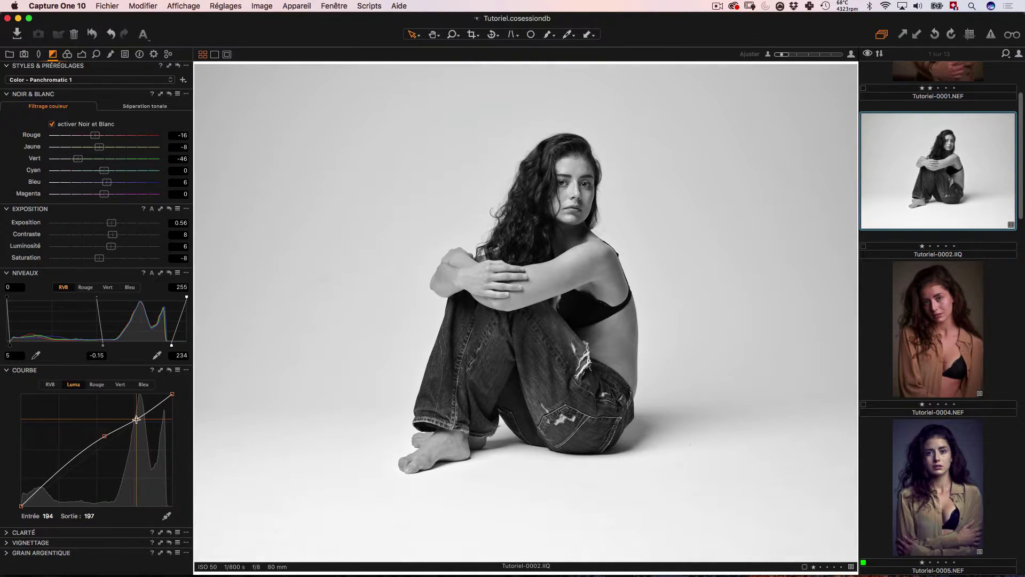
pyautogui.moveTo(62, 473); pyautogui.dragTo(59, 476)
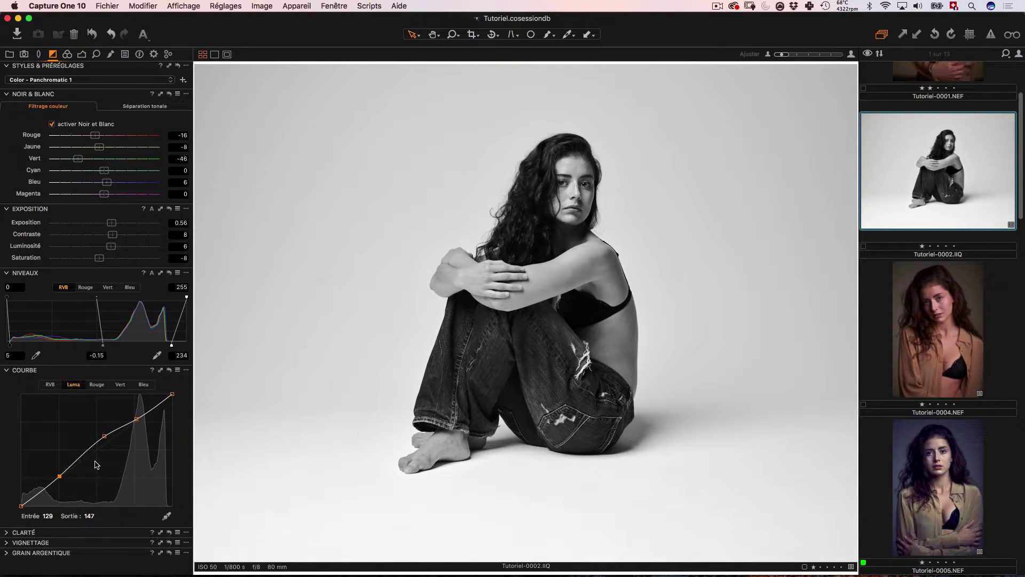
pyautogui.click(170, 369)
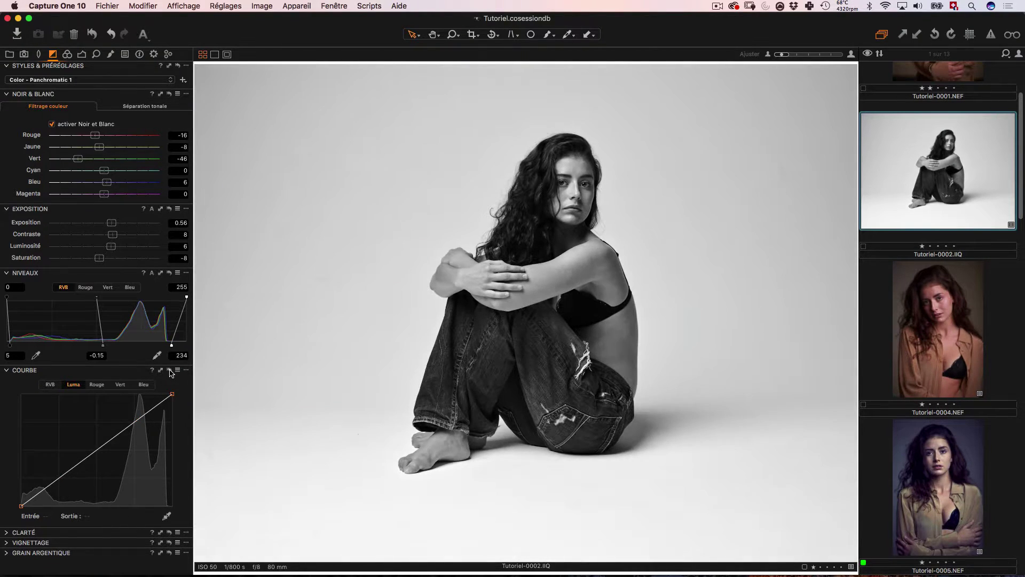
pyautogui.press('super+z')
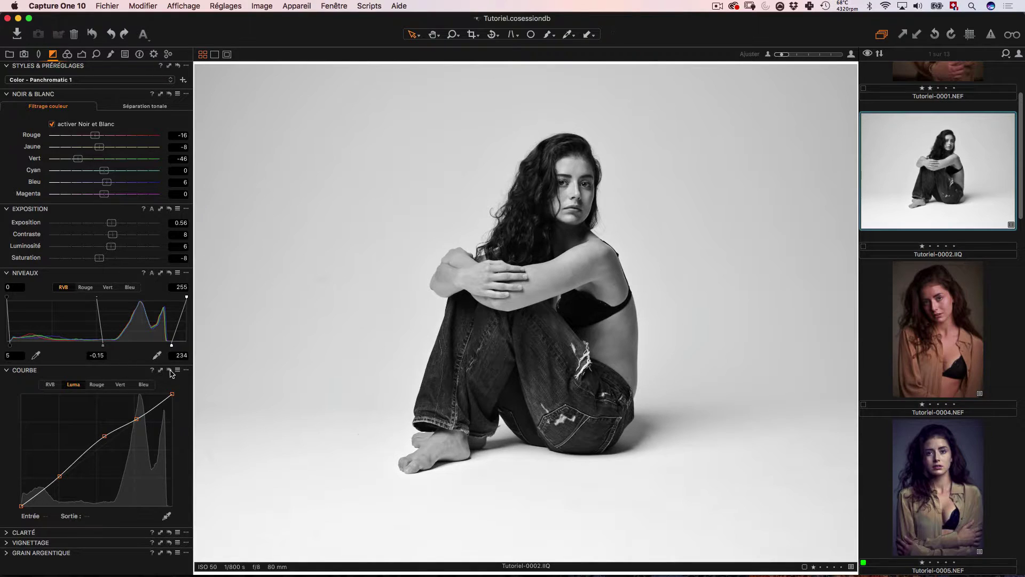
# Float the Clarté tool, kept in Naturel mode, over the photo beside the model and hide the thumbnail browser.
pyautogui.click(8, 536)
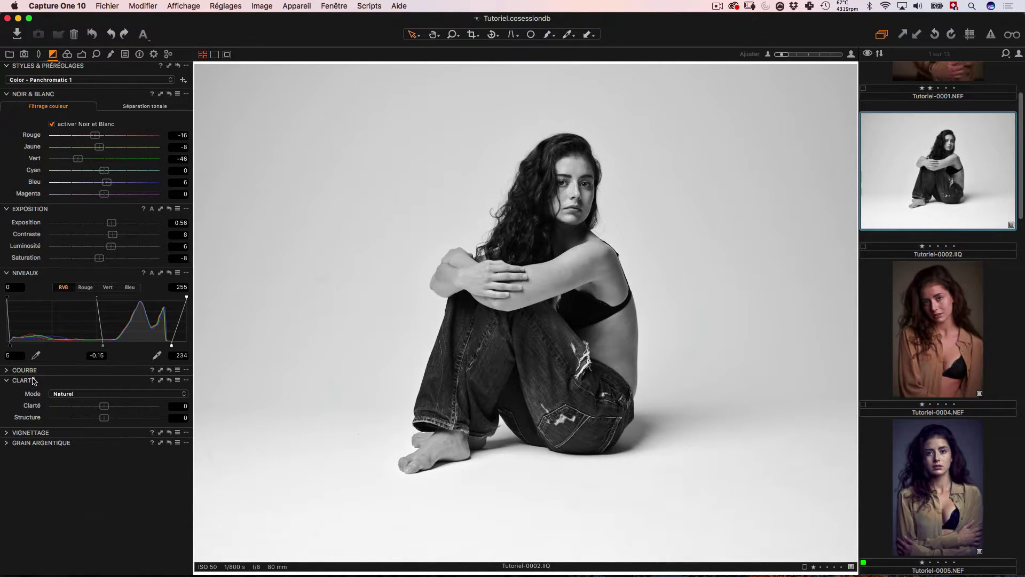
pyautogui.moveTo(33, 382); pyautogui.dragTo(260, 187)
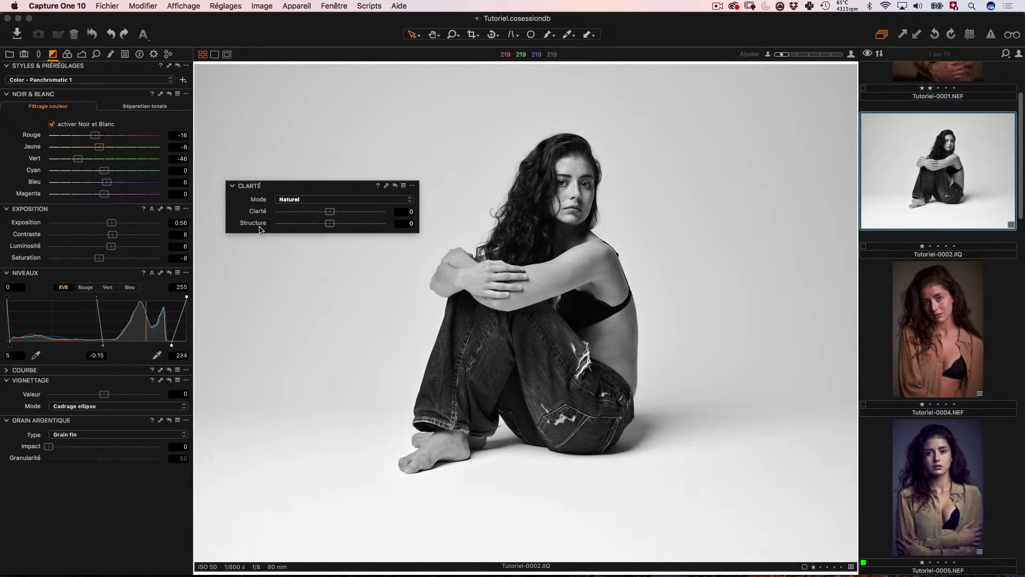
pyautogui.click(322, 202)
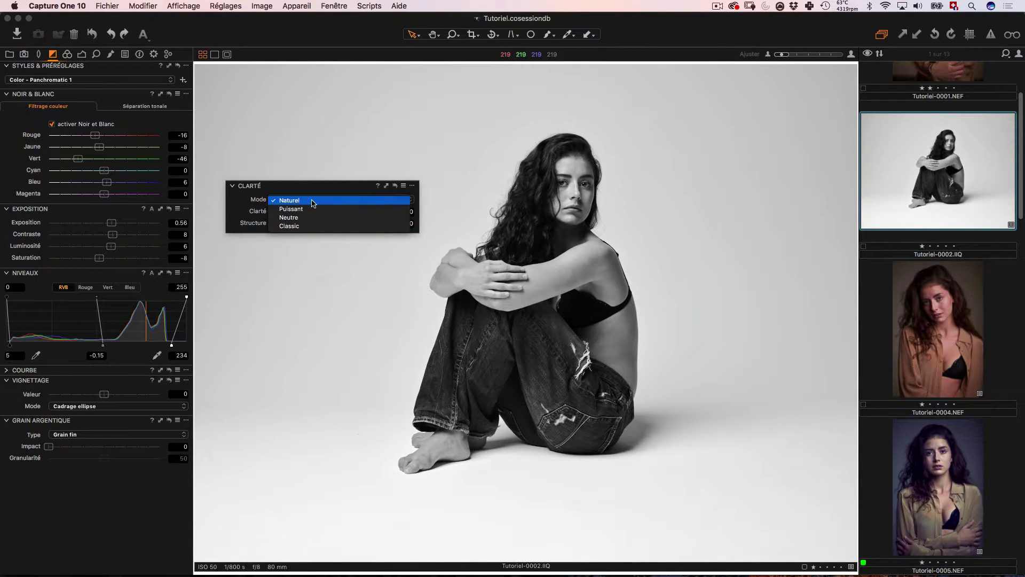
pyautogui.click(314, 202)
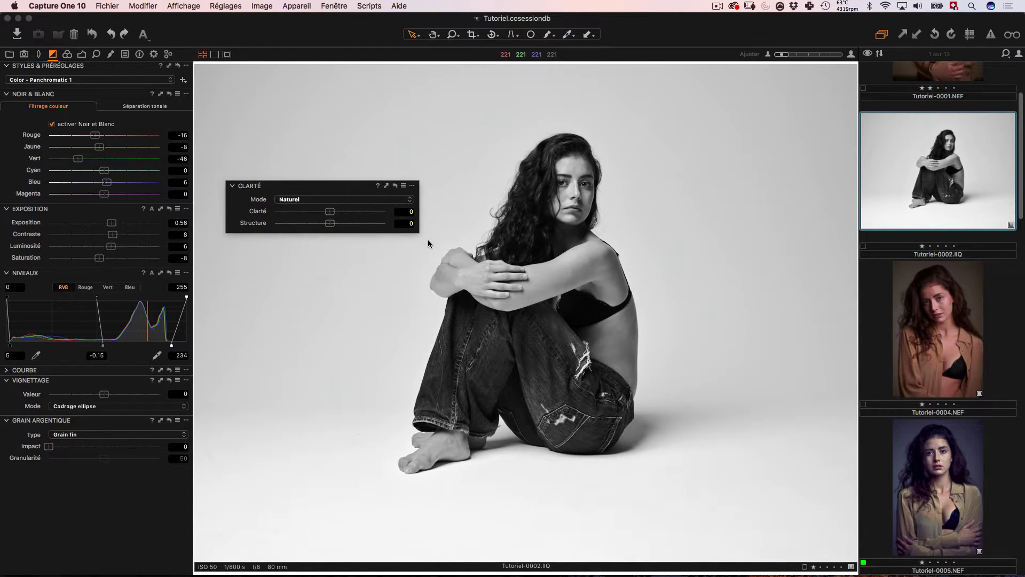
pyautogui.press('super+b')
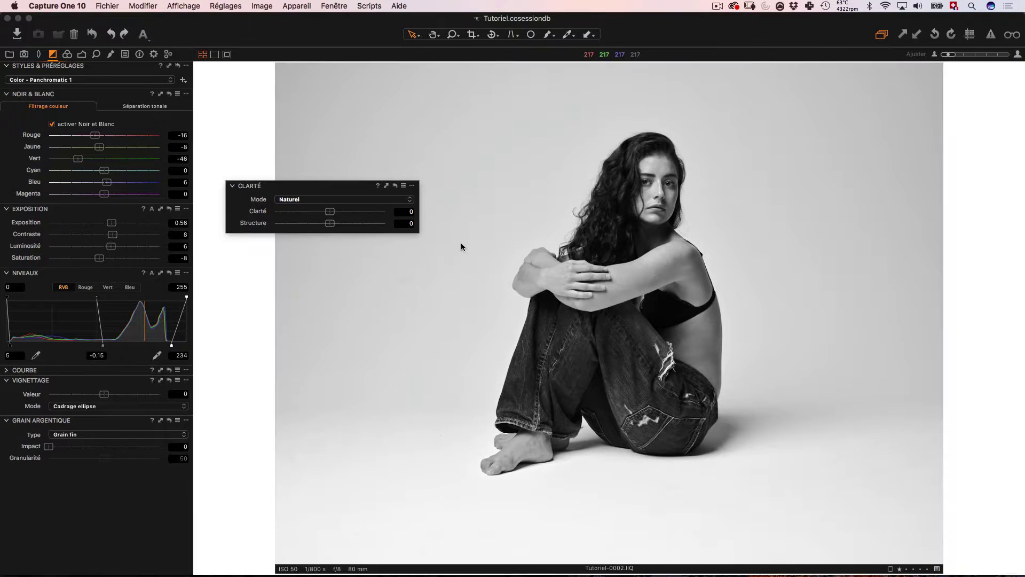
pyautogui.moveTo(331, 185); pyautogui.dragTo(388, 178)
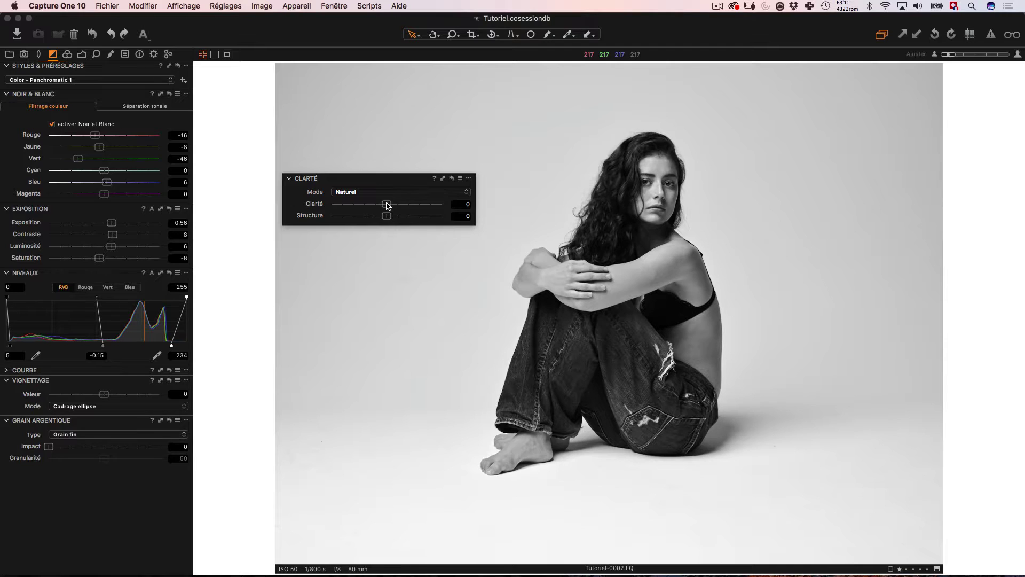
# Try Clarté at 100, set it to -100 and inspect its effect on the model's face up close.
pyautogui.moveTo(388, 206); pyautogui.dragTo(489, 206)
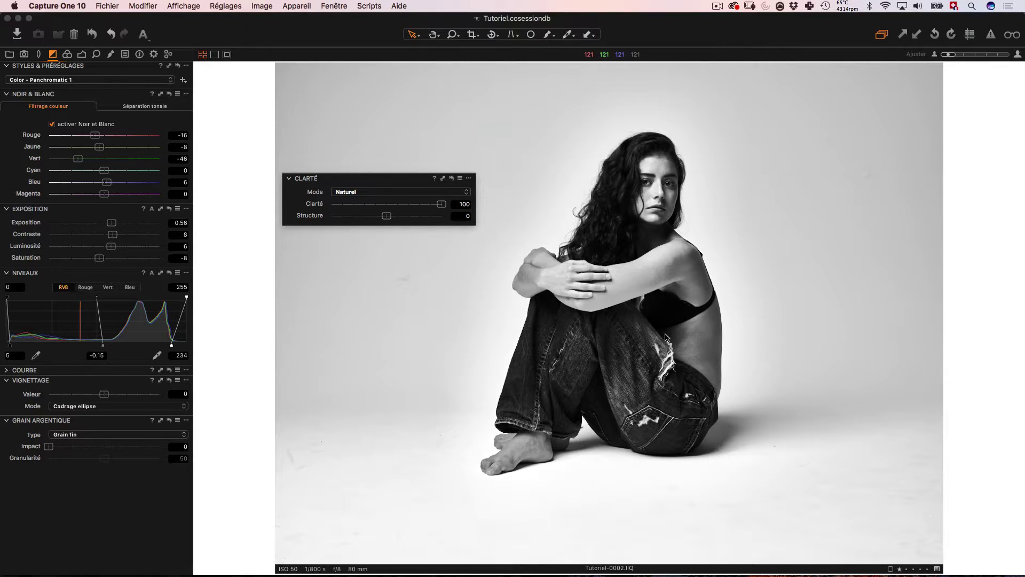
pyautogui.moveTo(441, 207); pyautogui.dragTo(304, 212)
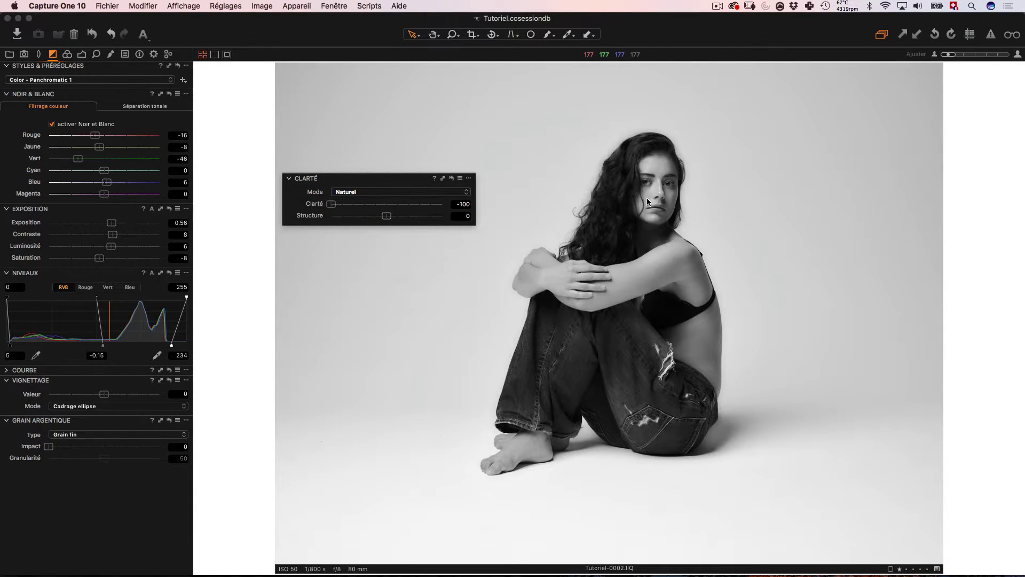
pyautogui.scroll(5, 647, 202)
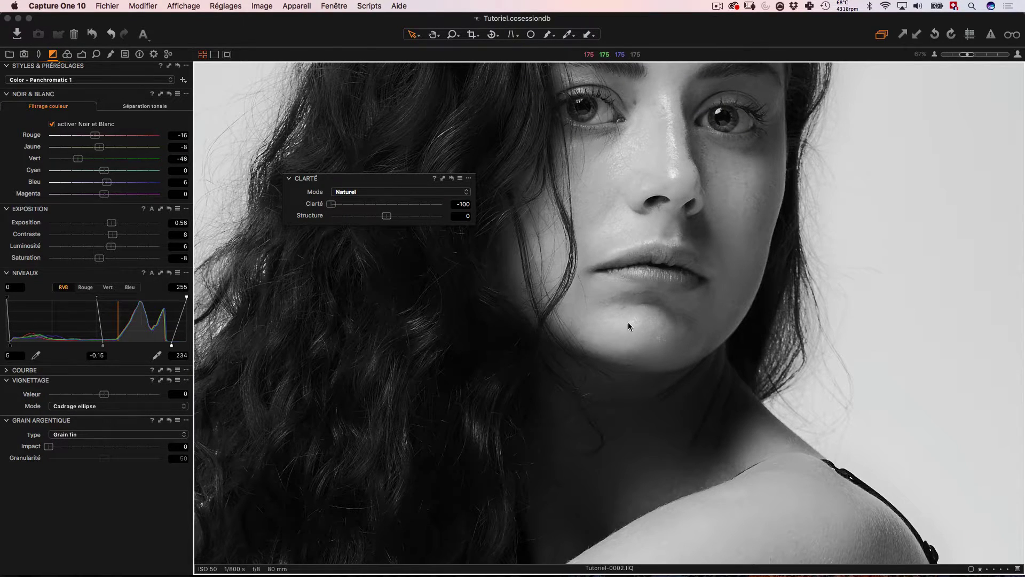
# Set Clarté to 13 and try Structure at its extremes of 100 and -100 on the portrait.
pyautogui.scroll(-4, 654, 232)
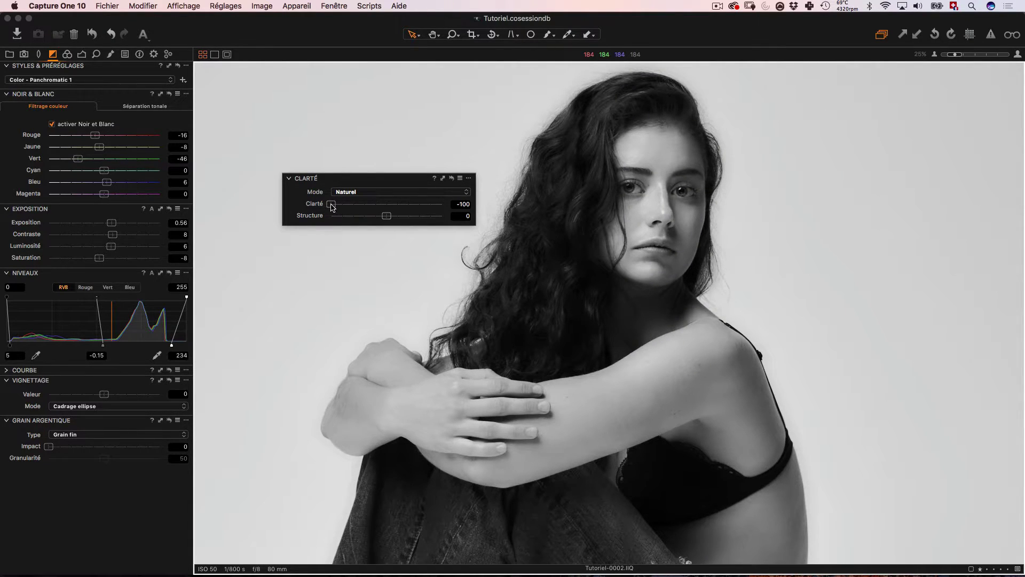
pyautogui.moveTo(331, 207); pyautogui.dragTo(397, 208)
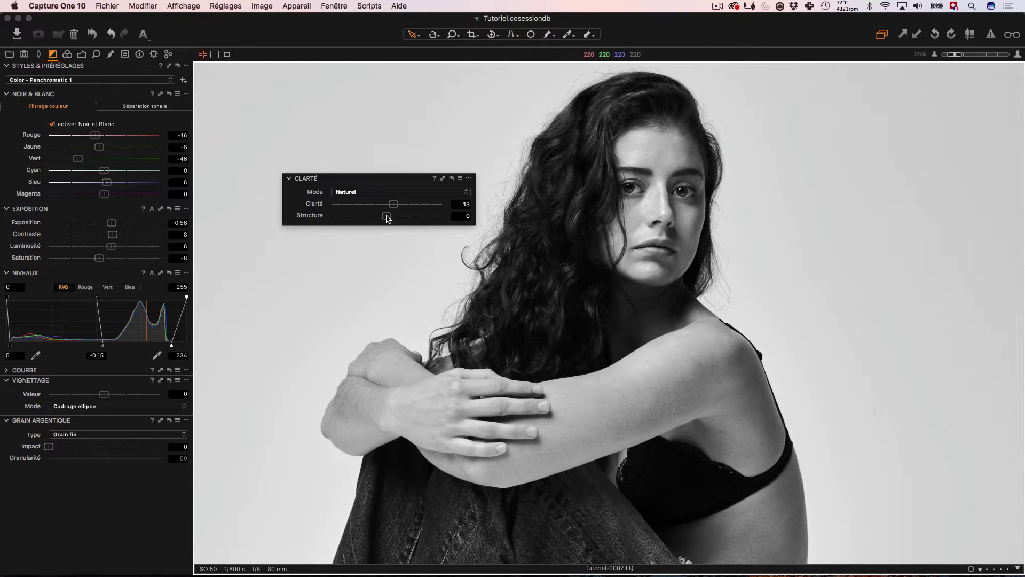
pyautogui.moveTo(387, 218); pyautogui.dragTo(441, 216)
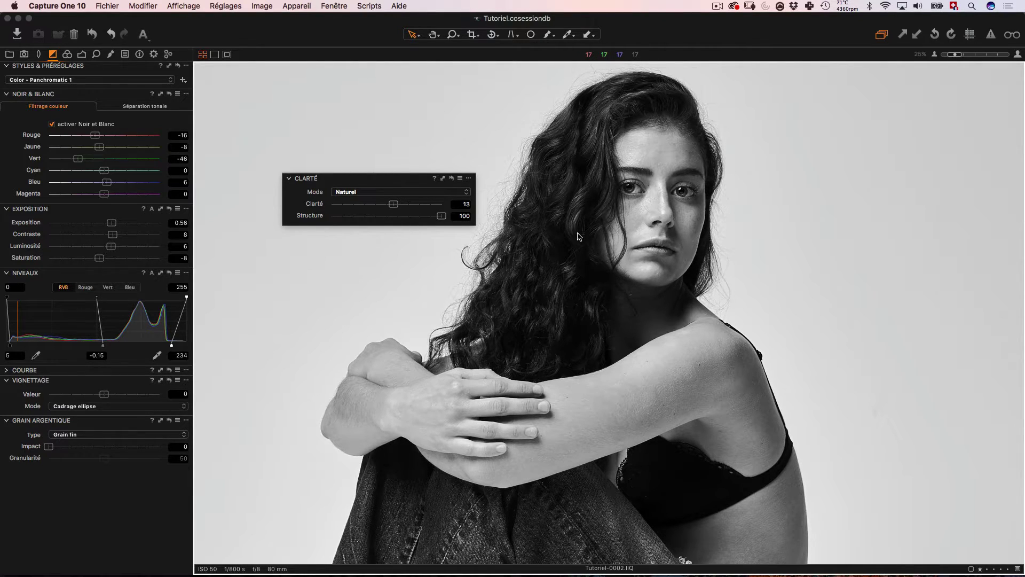
pyautogui.moveTo(442, 216); pyautogui.dragTo(331, 220)
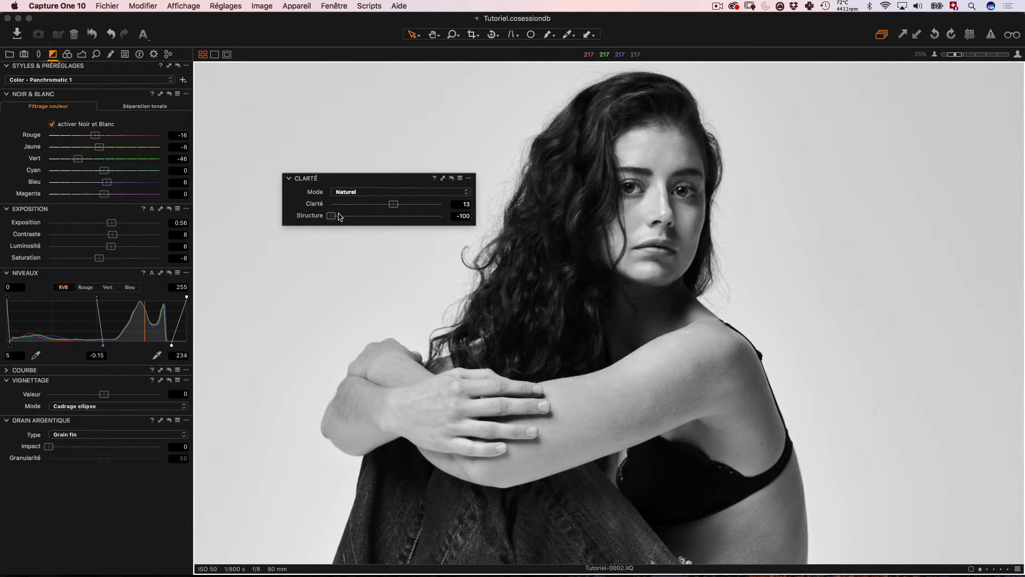
# Set Structure to 22 and Clarté to 9, and dock the Clarté tool between Courbe and Vignettage.
pyautogui.moveTo(335, 217); pyautogui.dragTo(379, 220)
pyautogui.moveTo(379, 215)
pyautogui.mouseDown()
pyautogui.moveTo(409, 219)
pyautogui.moveTo(395, 207)
pyautogui.mouseUp()
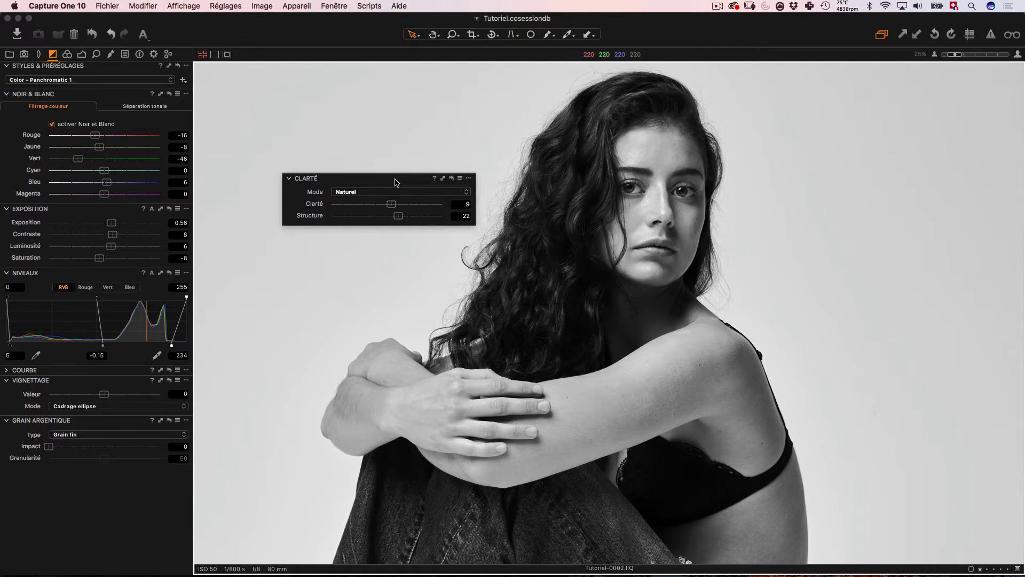
pyautogui.moveTo(396, 182); pyautogui.dragTo(116, 389)
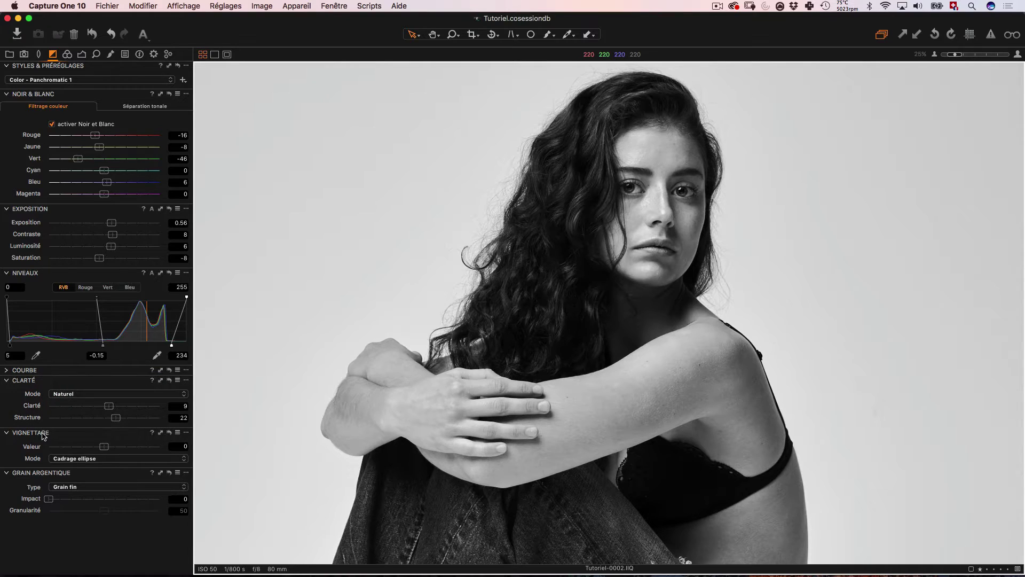
# Float the Vignettage tool beside the model, try Valeur at -4.00 and 4.00 on the whole photo, and return it to 0.
pyautogui.moveTo(43, 435); pyautogui.dragTo(412, 251)
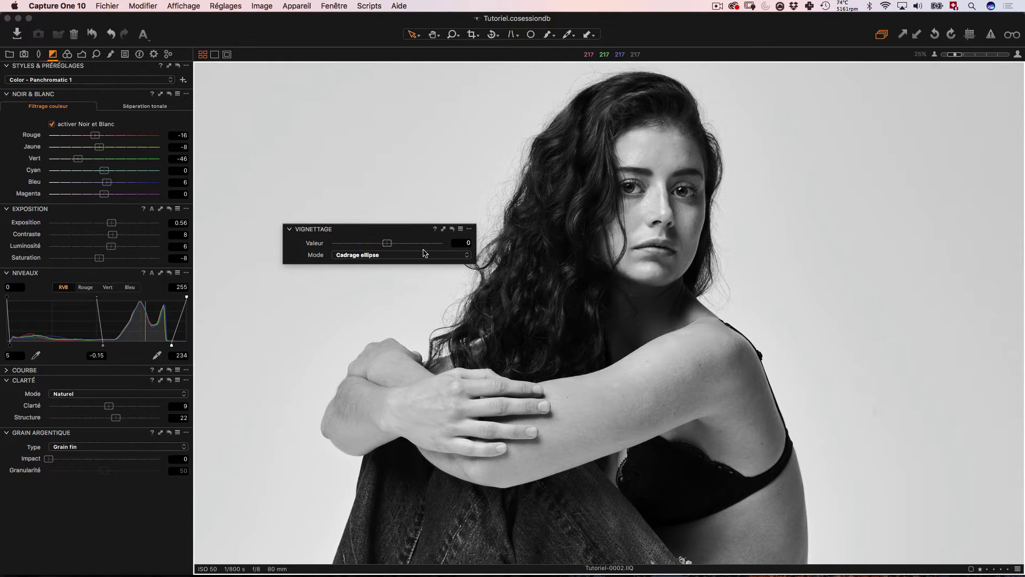
pyautogui.click(935, 54)
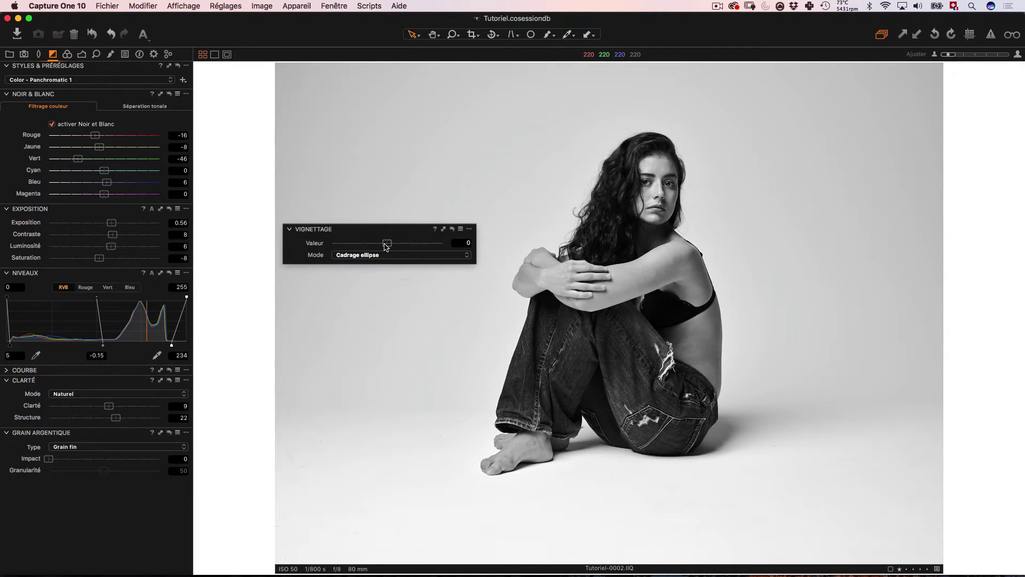
pyautogui.moveTo(387, 244); pyautogui.dragTo(331, 244)
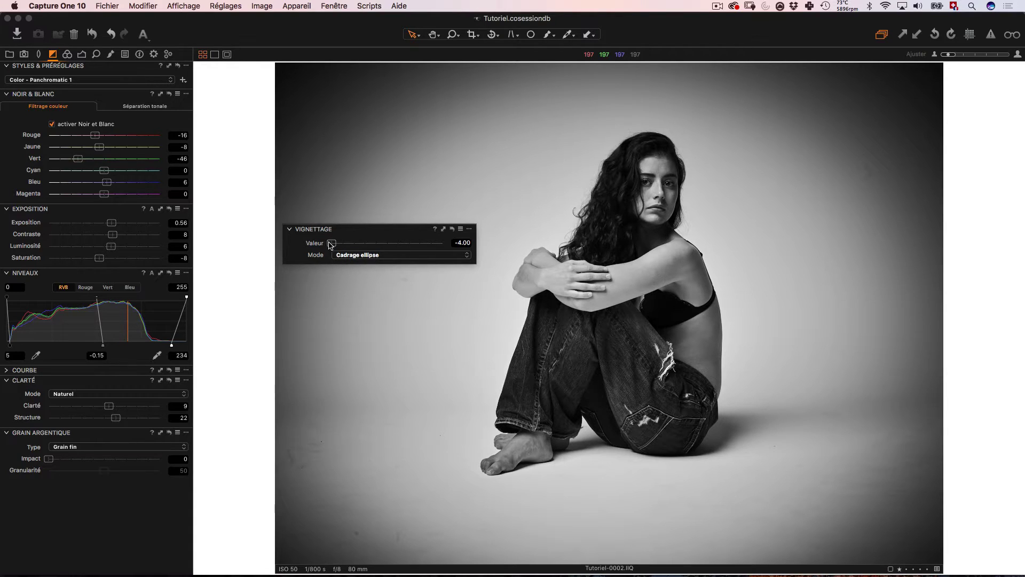
pyautogui.moveTo(332, 243); pyautogui.dragTo(485, 247)
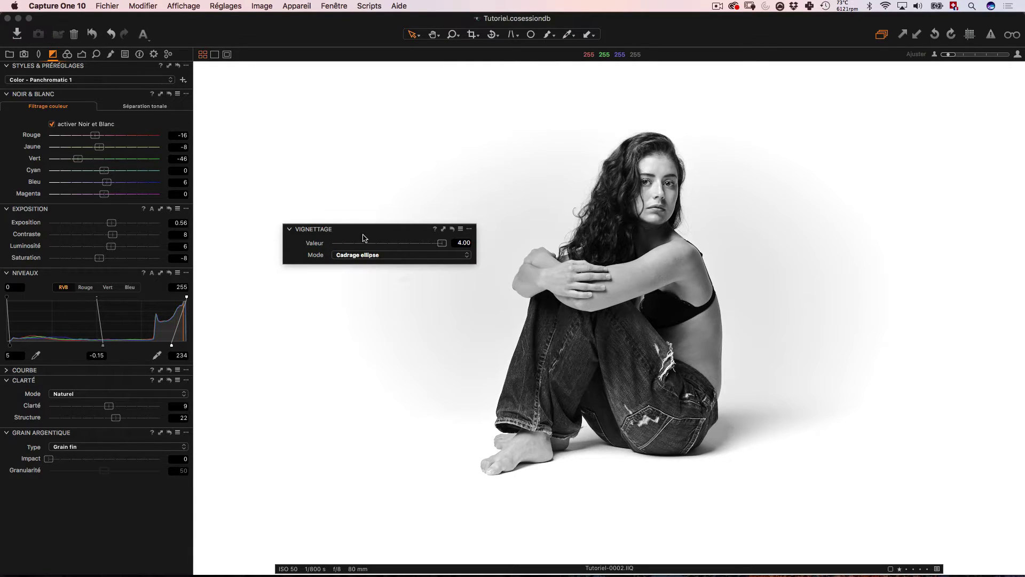
pyautogui.moveTo(371, 229); pyautogui.dragTo(365, 211)
pyautogui.moveTo(435, 228); pyautogui.dragTo(385, 228)
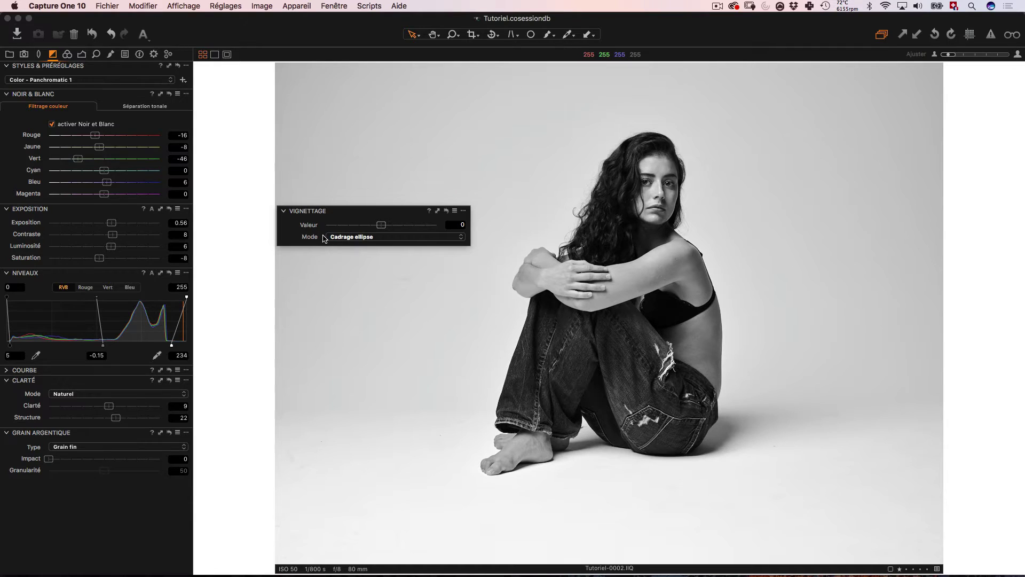
# Try the Cadrage circulaire vignette mode, reset the Vignettage settings and dock the tool above Grain Argentique.
pyautogui.click(361, 236)
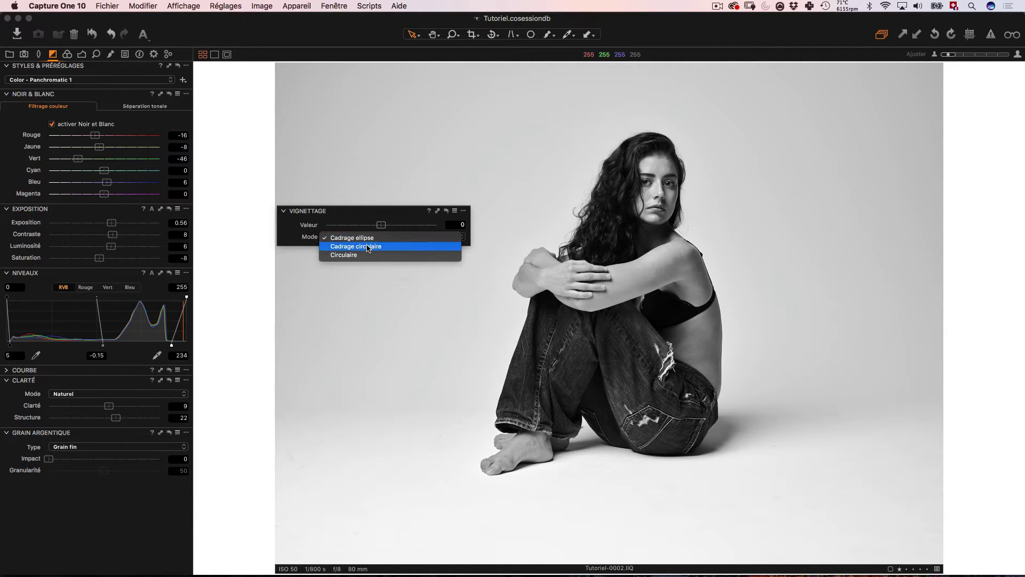
pyautogui.click(367, 246)
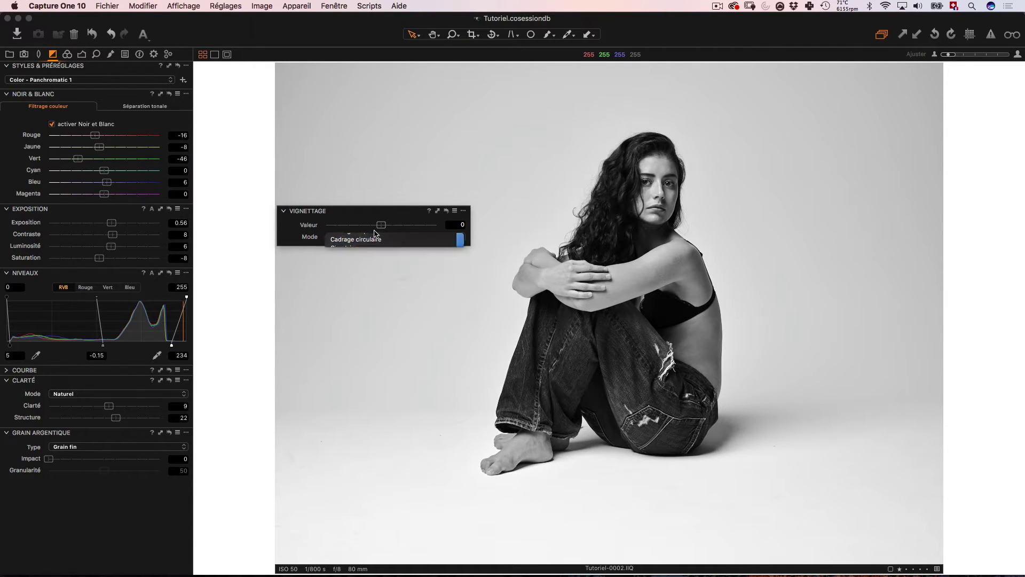
pyautogui.moveTo(381, 225); pyautogui.dragTo(219, 449)
pyautogui.click(446, 210)
pyautogui.moveTo(133, 439); pyautogui.dragTo(131, 435)
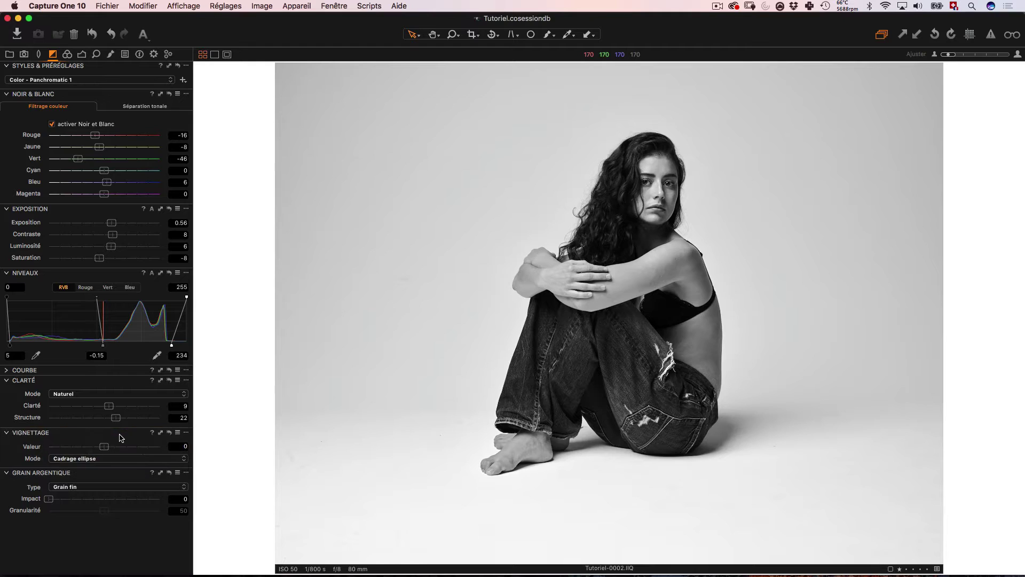
# Float the Grain Argentique tool beside the model and try the Grain Tabulaire type with Impact at 100.
pyautogui.moveTo(76, 477); pyautogui.dragTo(390, 180)
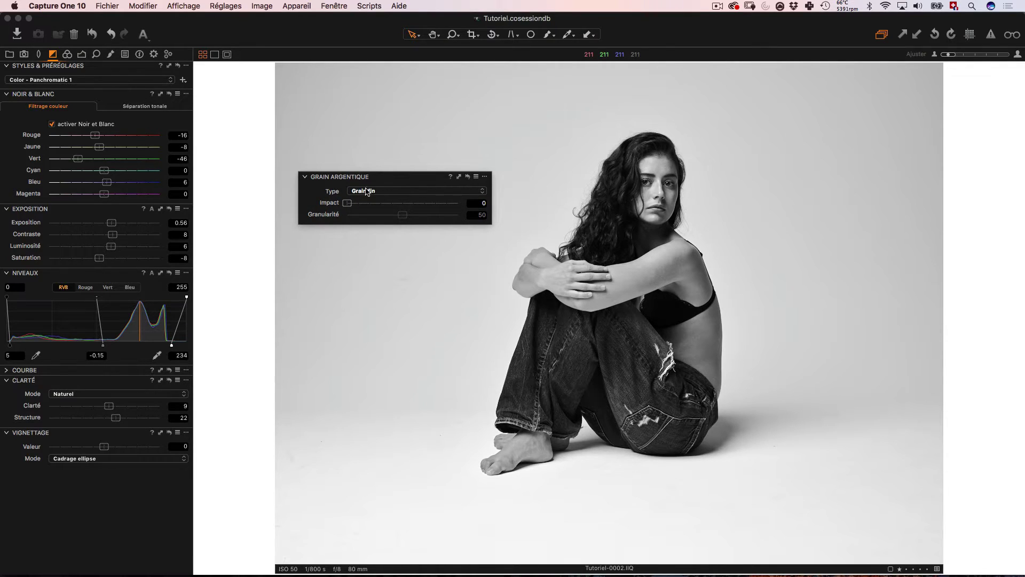
pyautogui.moveTo(401, 182); pyautogui.dragTo(406, 173)
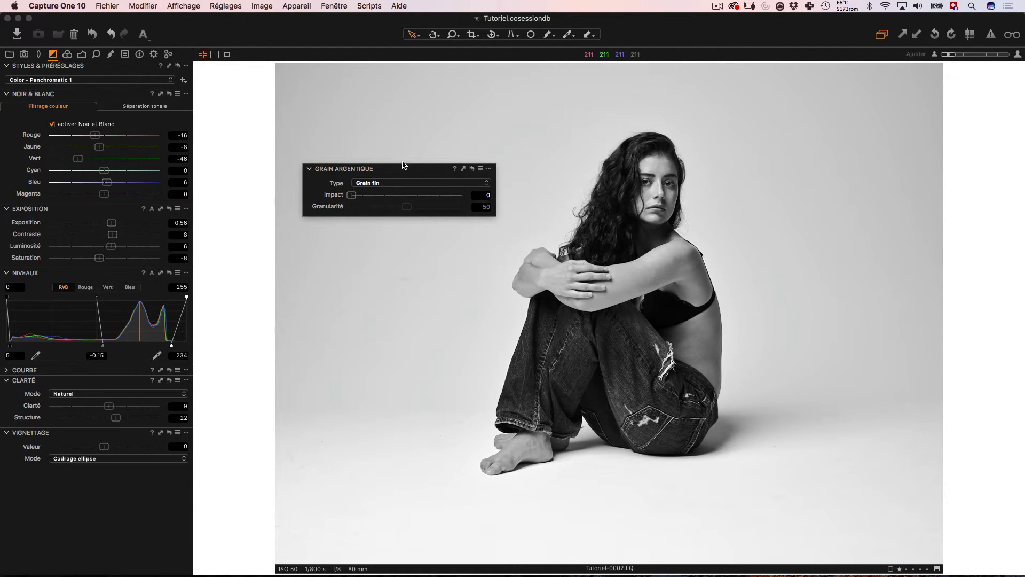
pyautogui.click(381, 185)
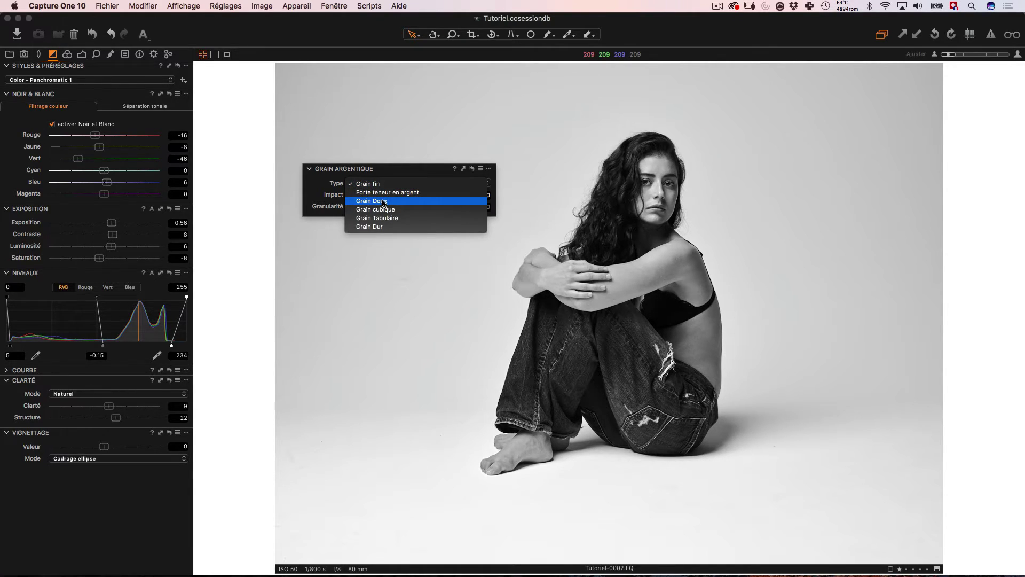
pyautogui.click(324, 206)
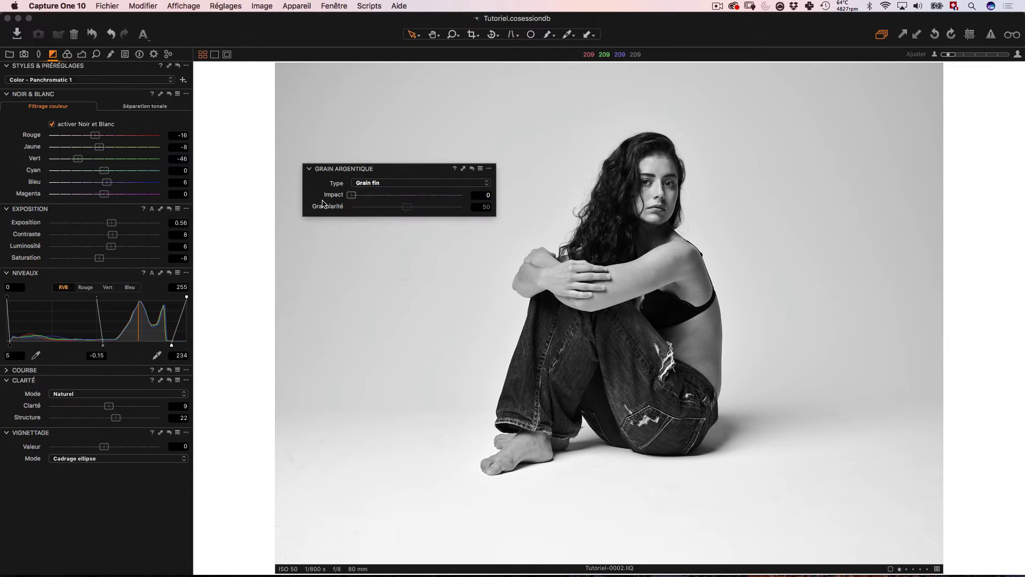
pyautogui.moveTo(354, 197); pyautogui.dragTo(473, 200)
pyautogui.click(406, 183)
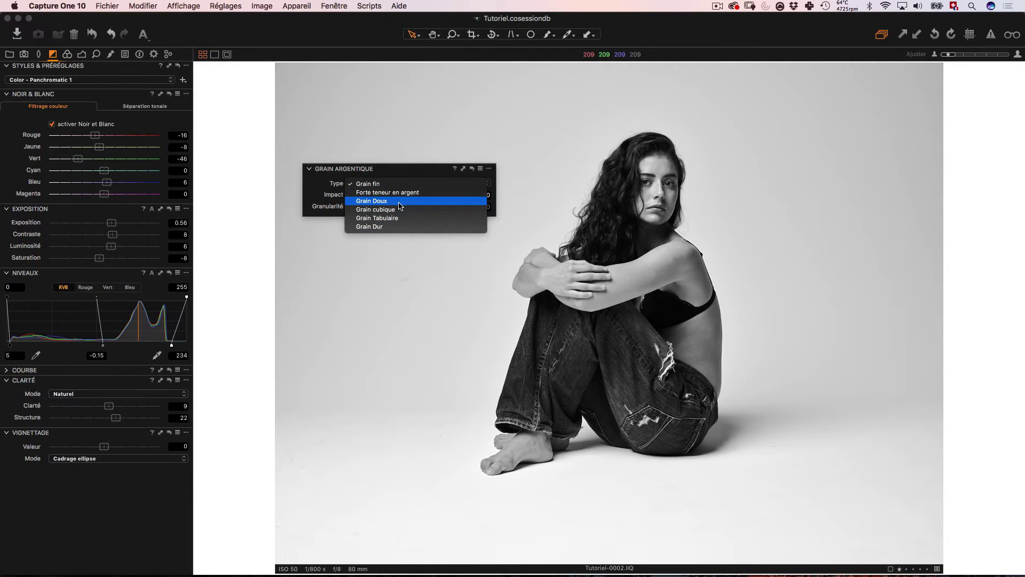
pyautogui.click(392, 218)
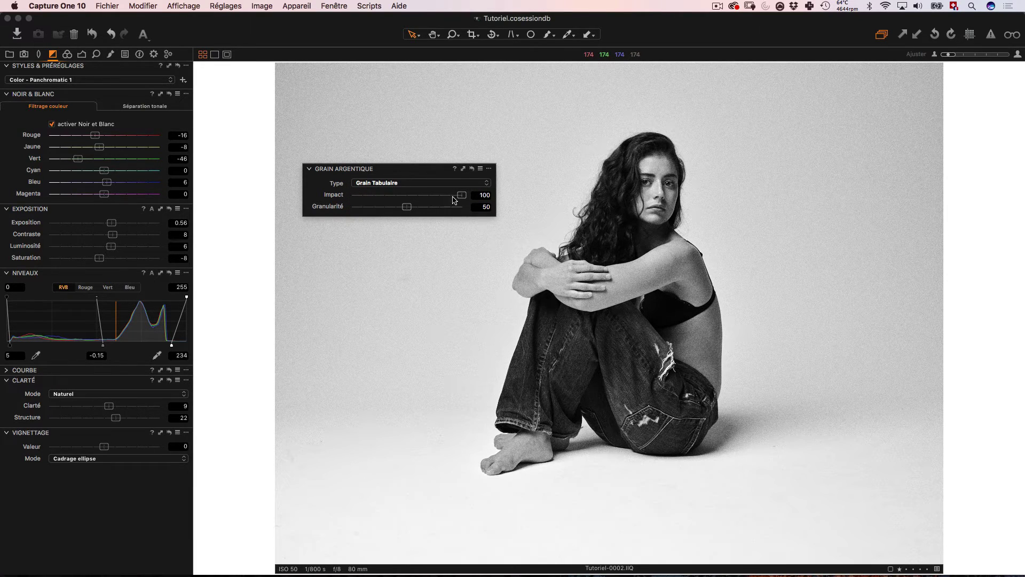
pyautogui.moveTo(458, 198); pyautogui.dragTo(586, 209)
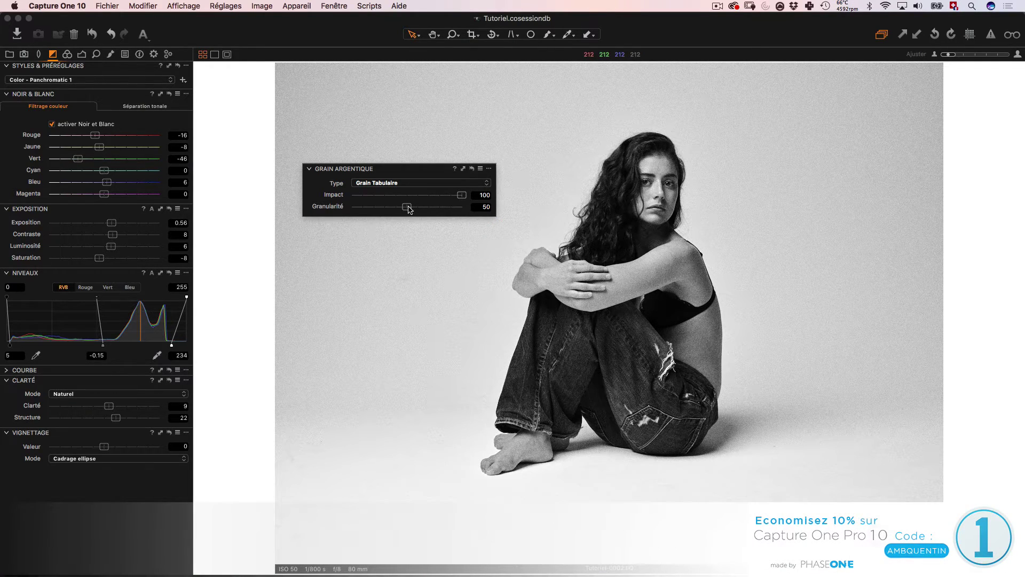
# Try Granularité at 100 and 0 on the zoomed background, and restore it to 50.
pyautogui.moveTo(406, 207); pyautogui.dragTo(491, 206)
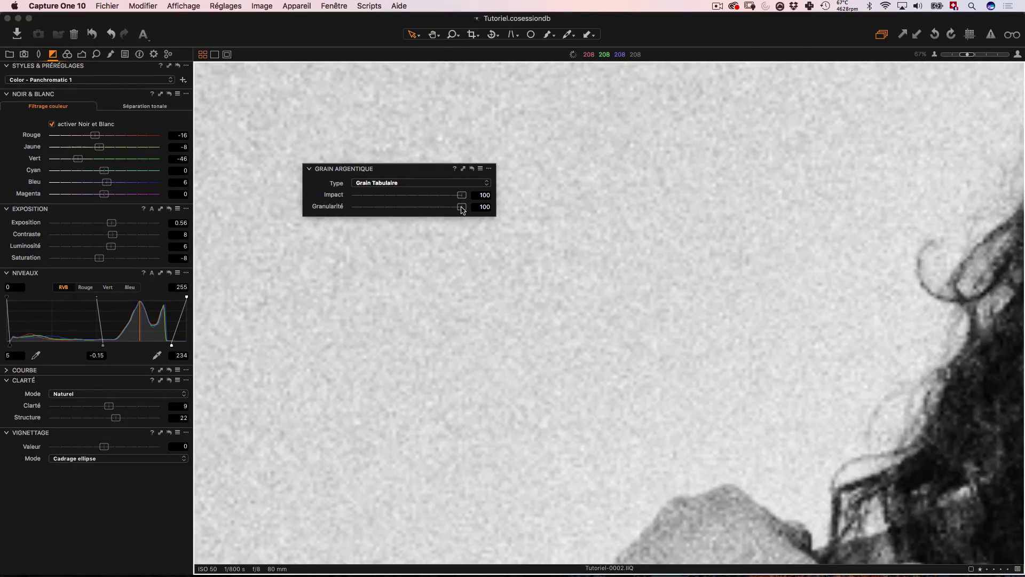
pyautogui.moveTo(461, 209); pyautogui.dragTo(285, 198)
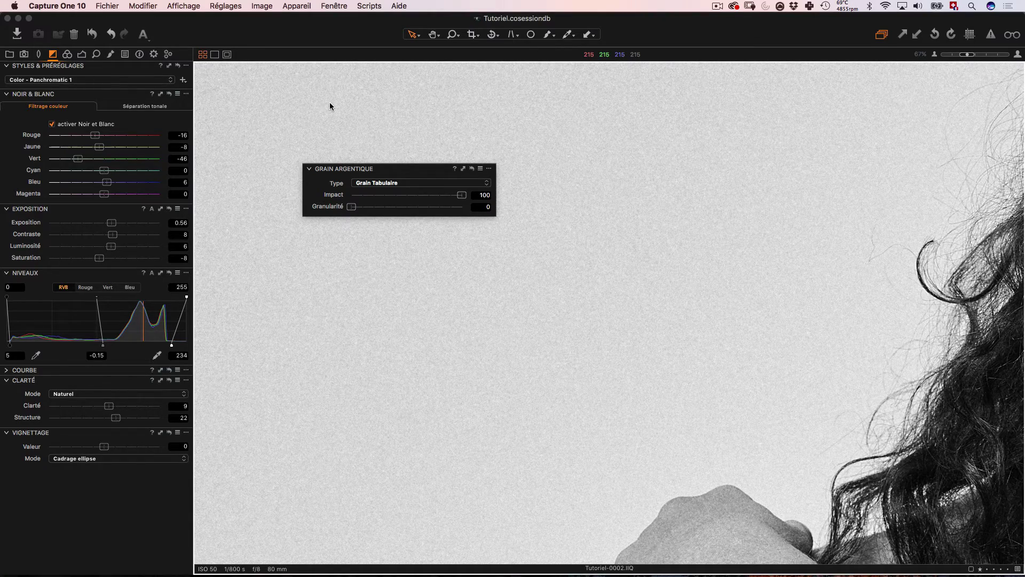
pyautogui.doubleClick(353, 207)
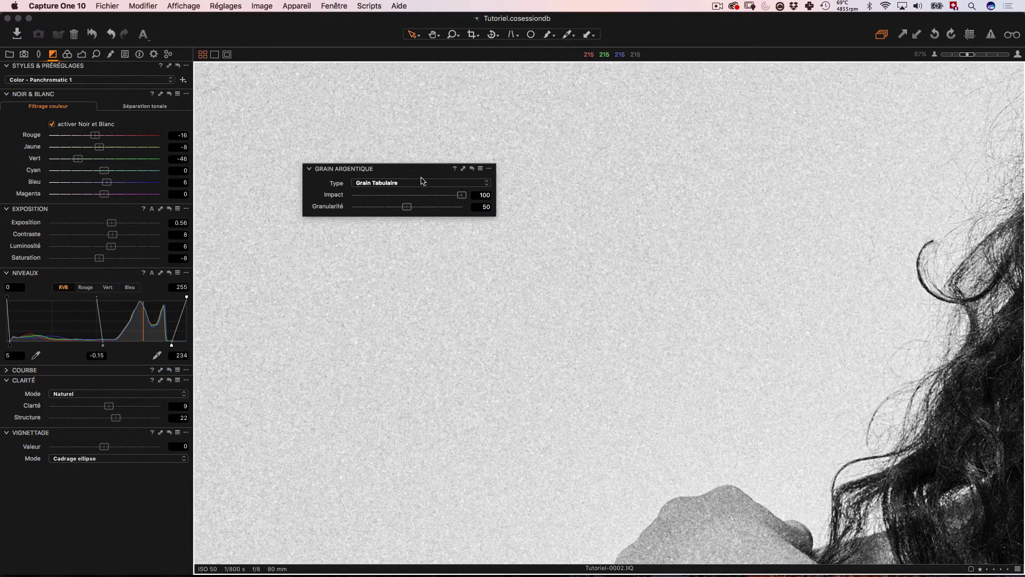
# Reset the film grain, replace it with the built-in Smooth preset and dock the Grain Argentique tool below Vignettage.
pyautogui.click(481, 169)
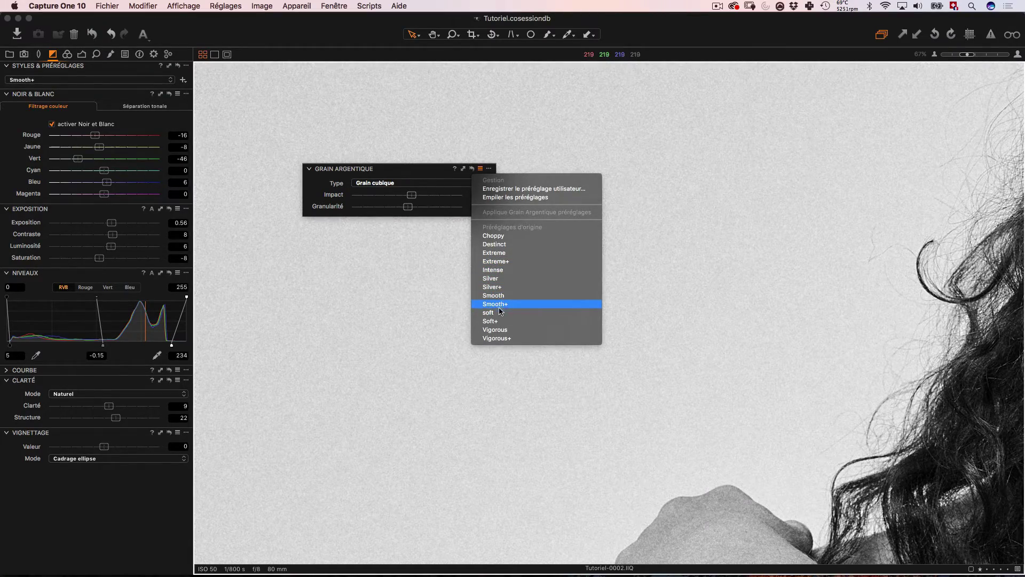
pyautogui.click(396, 179)
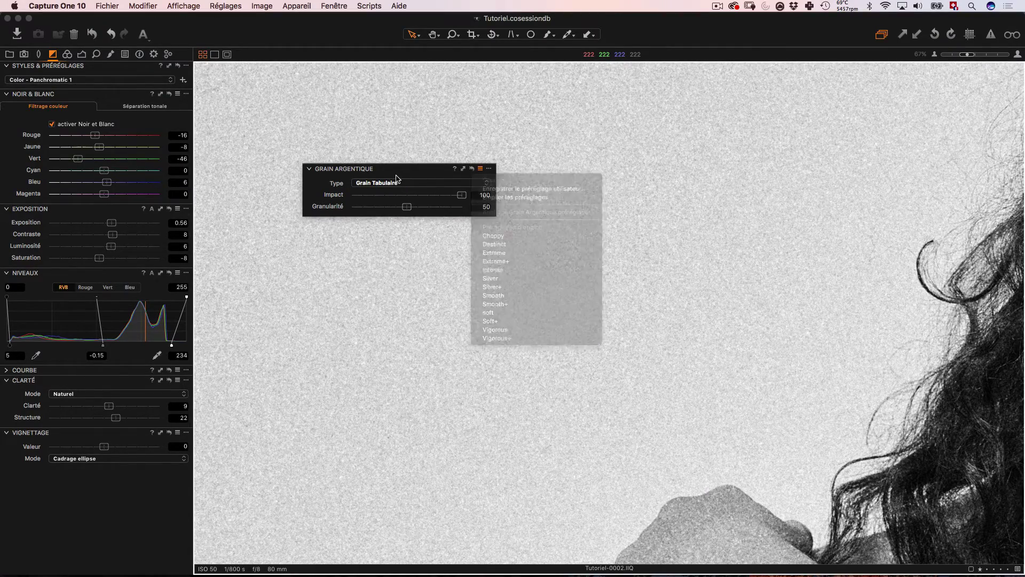
pyautogui.click(472, 169)
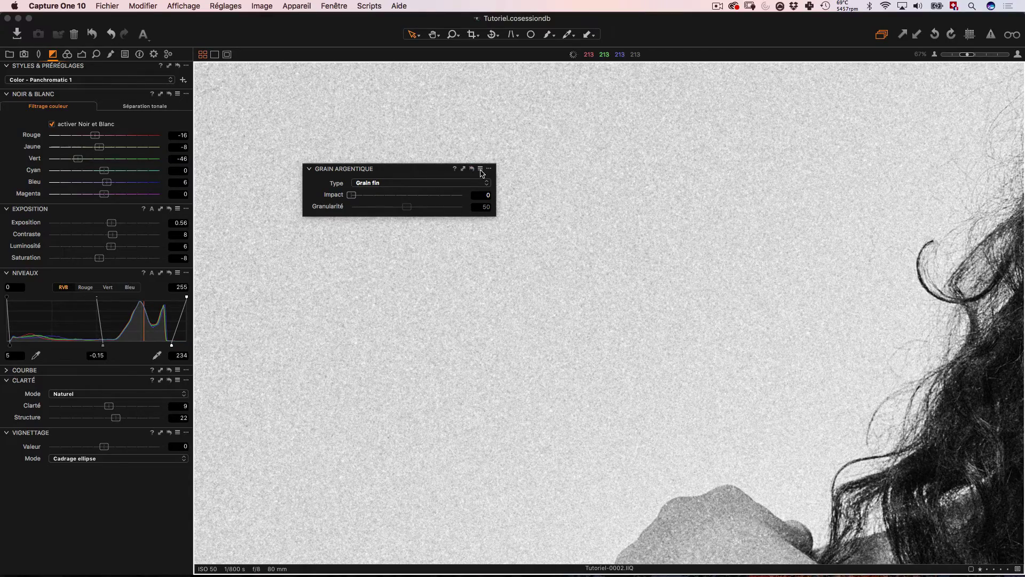
pyautogui.click(480, 168)
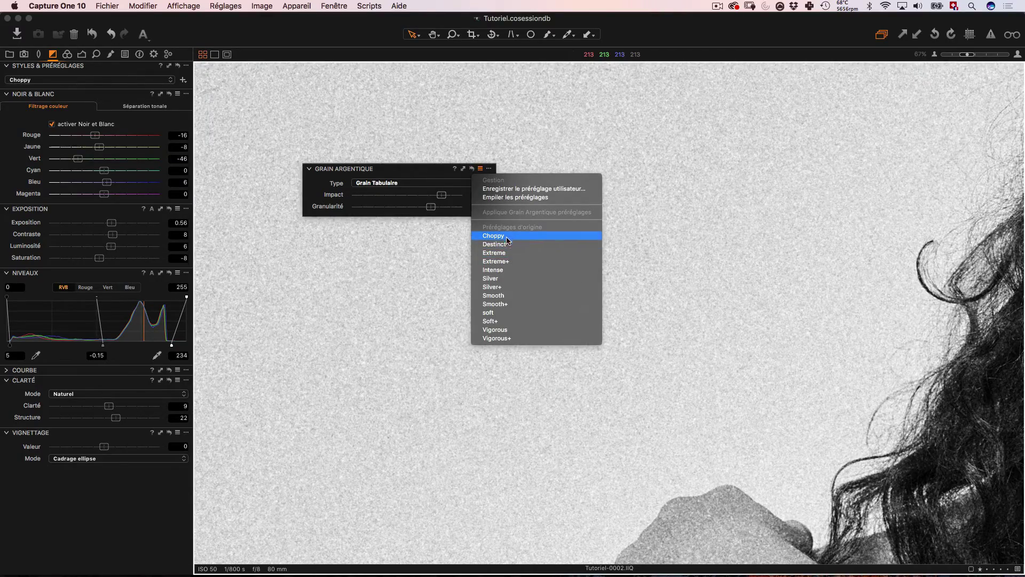
pyautogui.click(510, 298)
pyautogui.moveTo(431, 169); pyautogui.dragTo(143, 493)
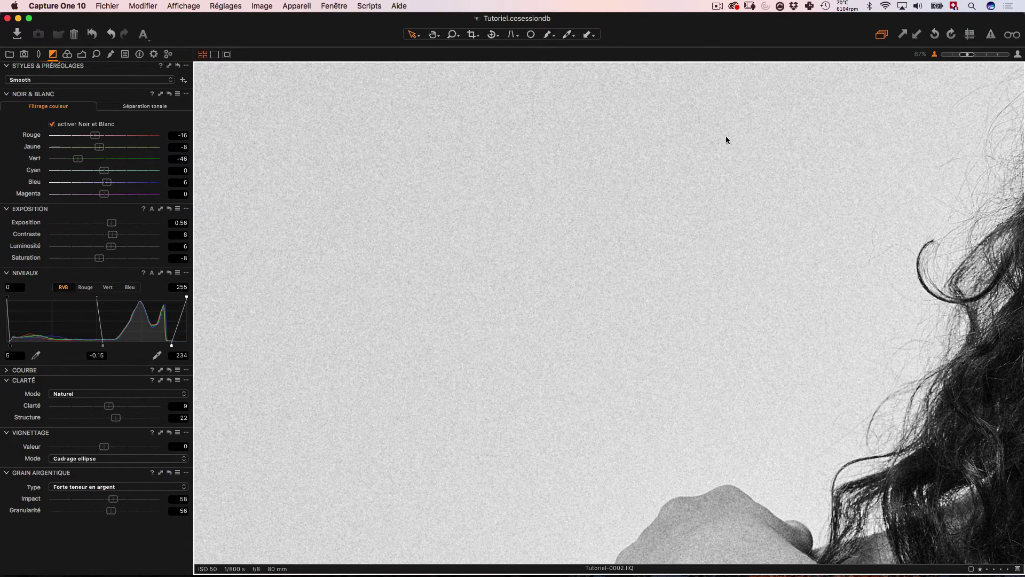
# Start cropping the whole photo with the aspect ratio set to 3 x 4.
pyautogui.press('super+0')
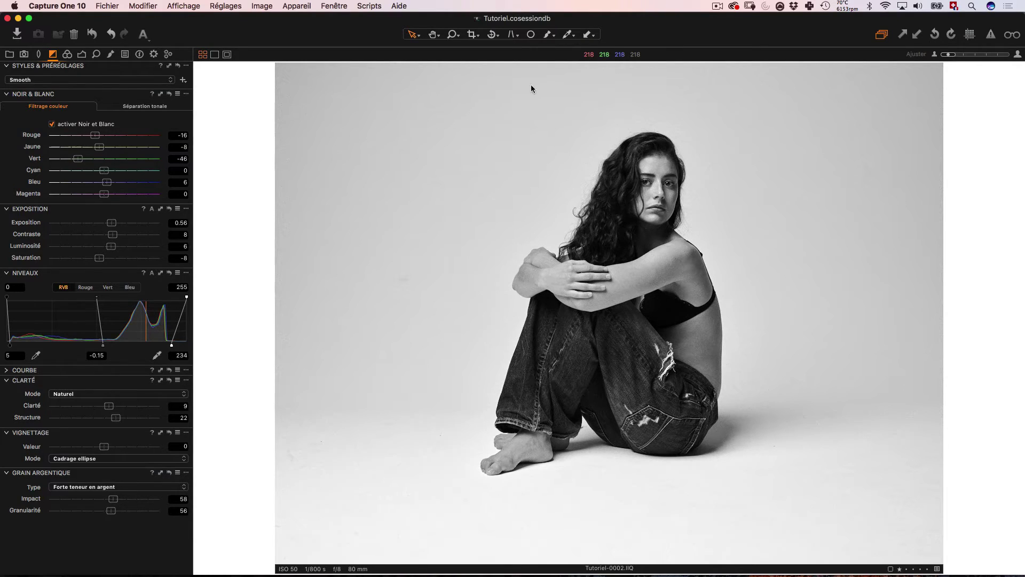
pyautogui.click(472, 35)
pyautogui.rightClick(542, 134)
pyautogui.click(545, 137)
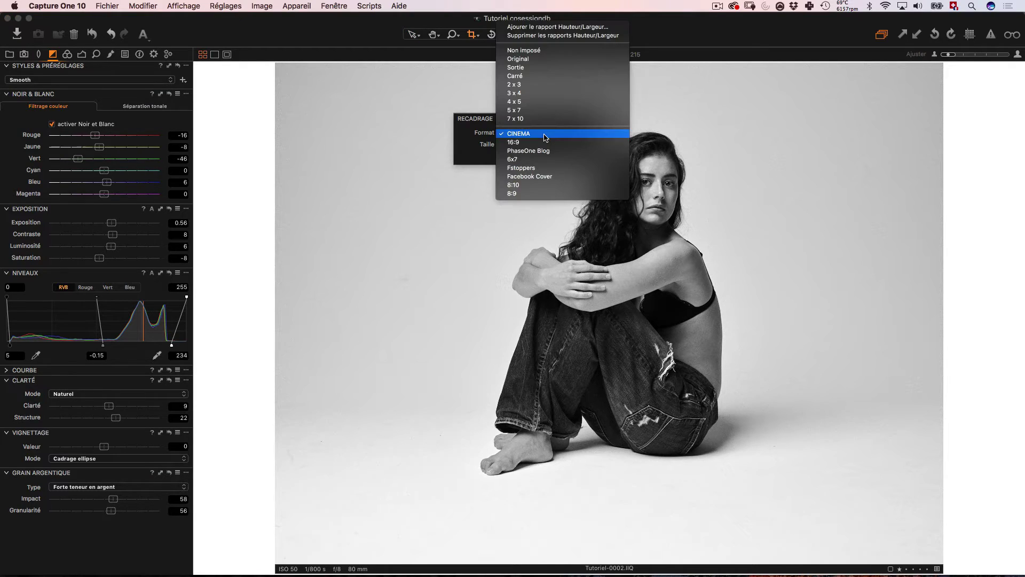
pyautogui.click(557, 93)
# Crop the photo around the seated model to about 37.2 x 27.9 in and leave the crop tool.
pyautogui.moveTo(950, 547)
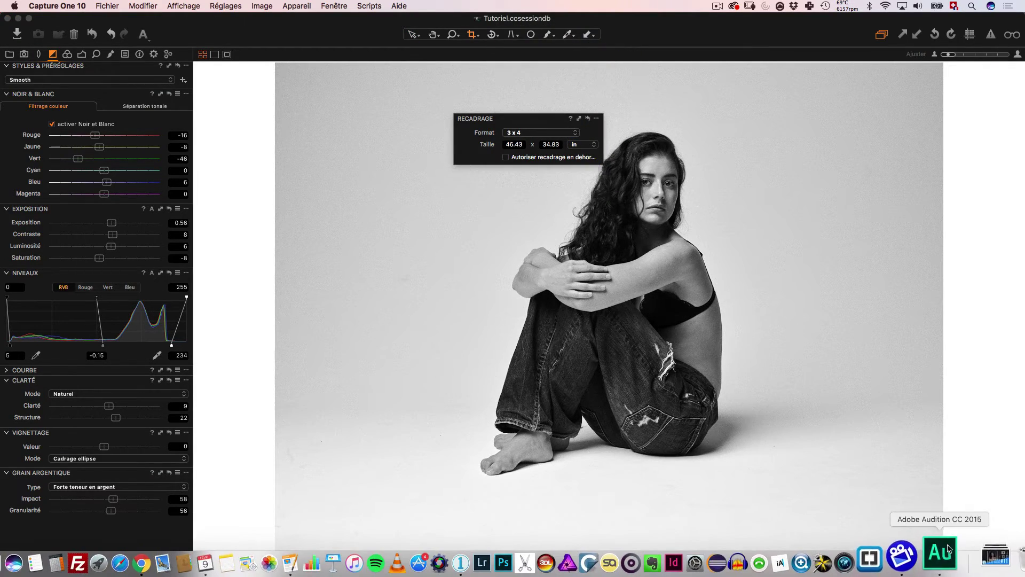
pyautogui.moveTo(943, 563); pyautogui.dragTo(873, 491)
pyautogui.moveTo(273, 62); pyautogui.dragTo(328, 102)
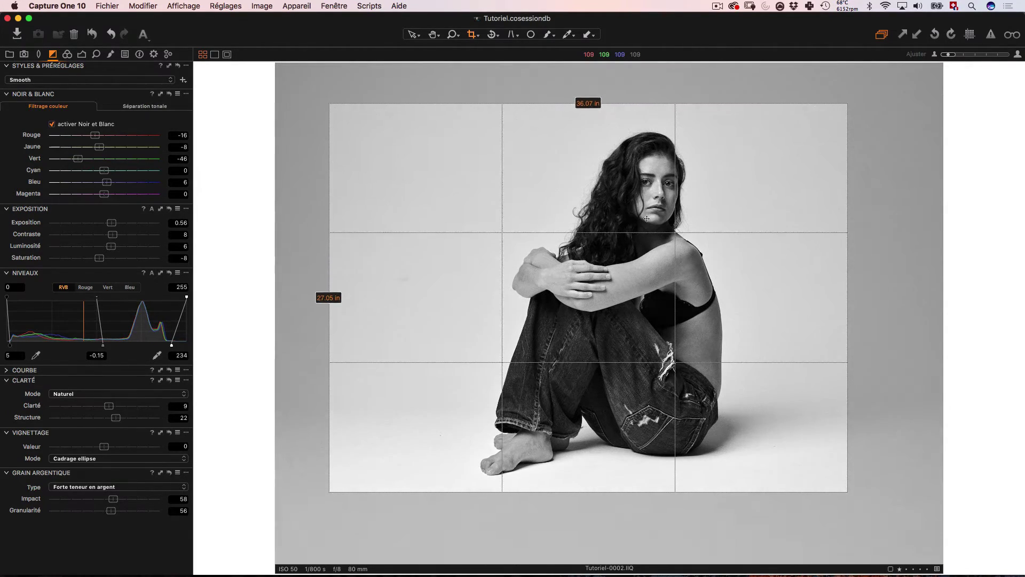
pyautogui.moveTo(847, 105); pyautogui.dragTo(874, 102)
pyautogui.moveTo(438, 144); pyautogui.dragTo(443, 146)
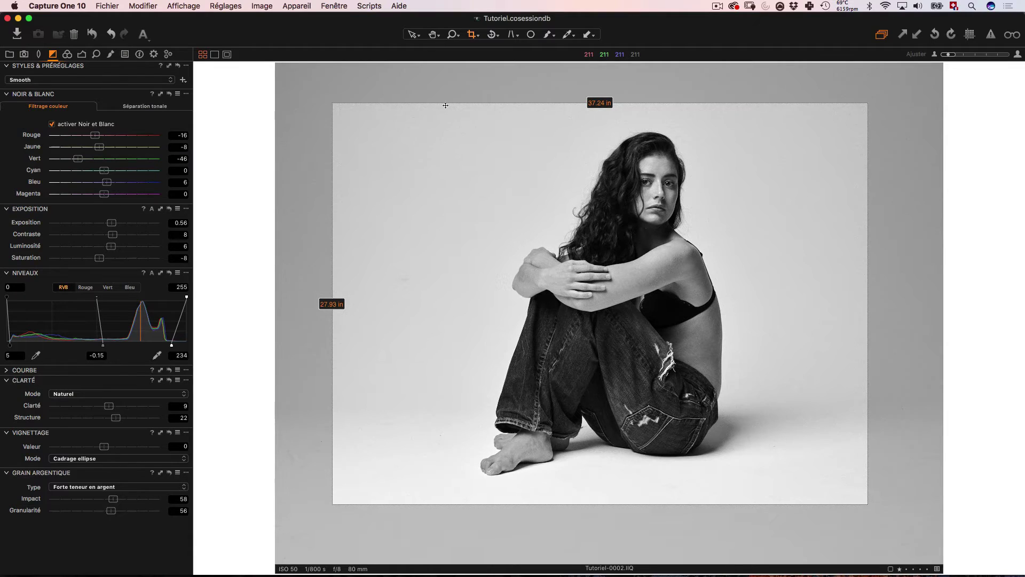
pyautogui.press('v')
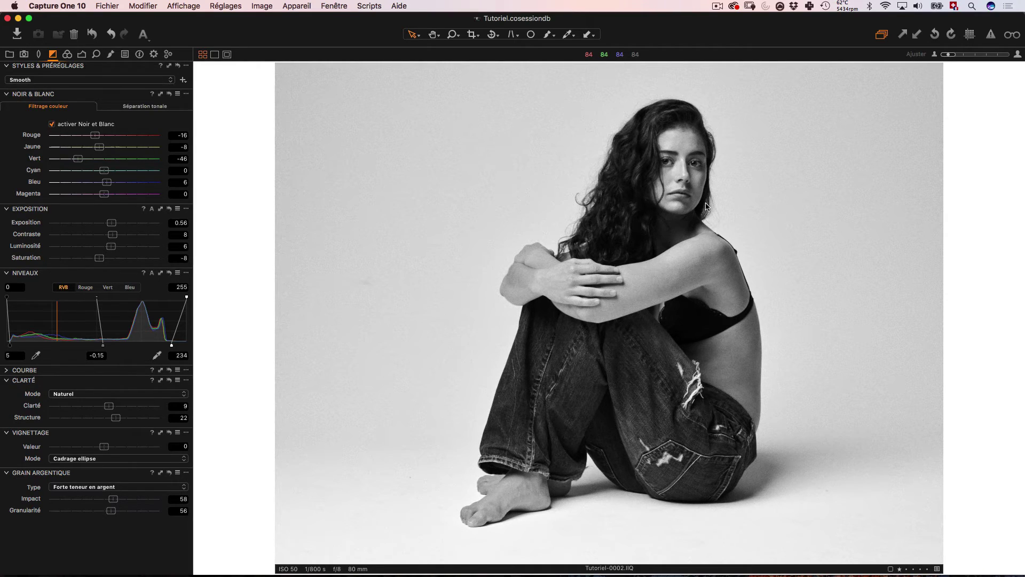
pyautogui.click(68, 56)
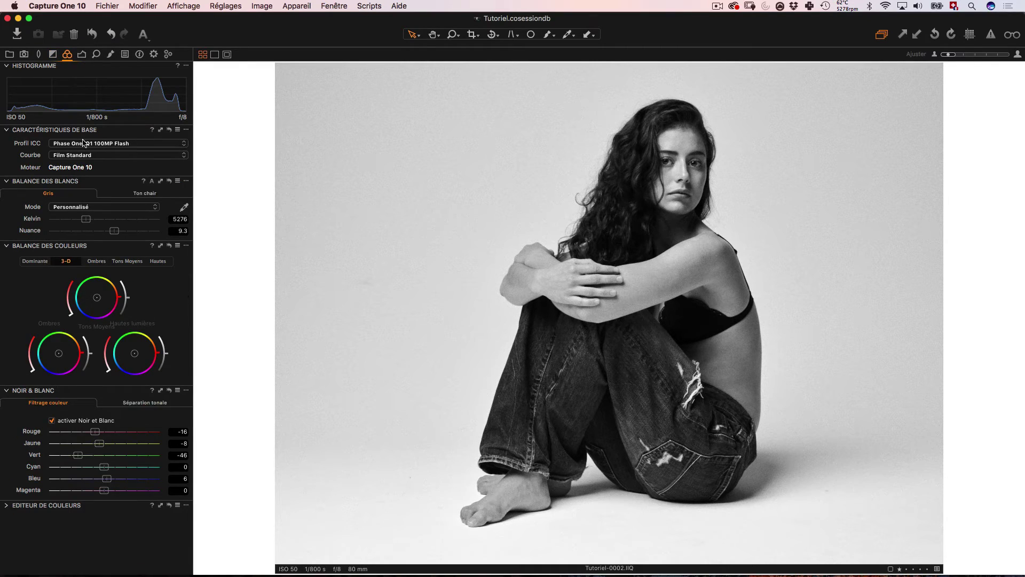
pyautogui.click(52, 55)
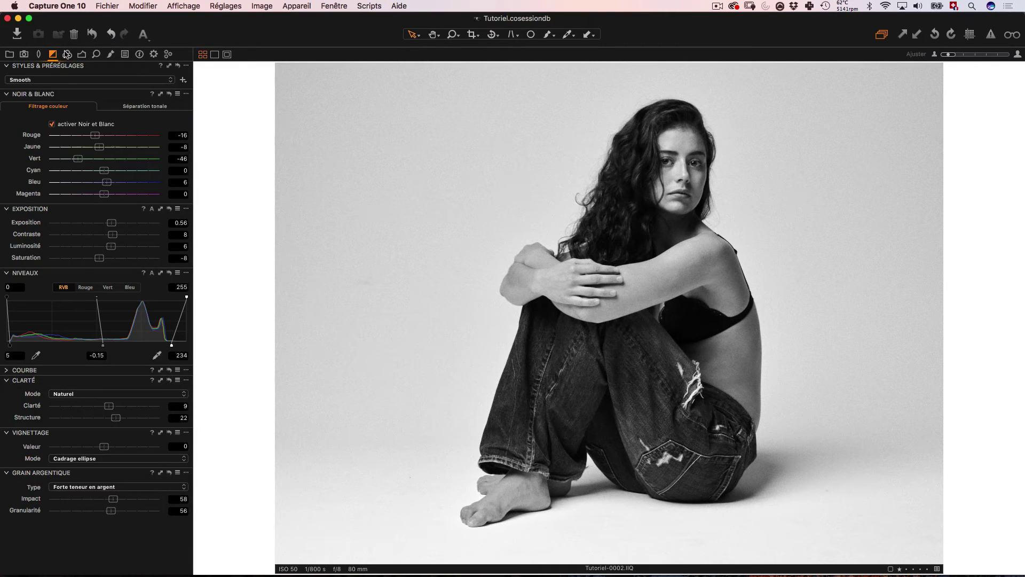
pyautogui.click(67, 54)
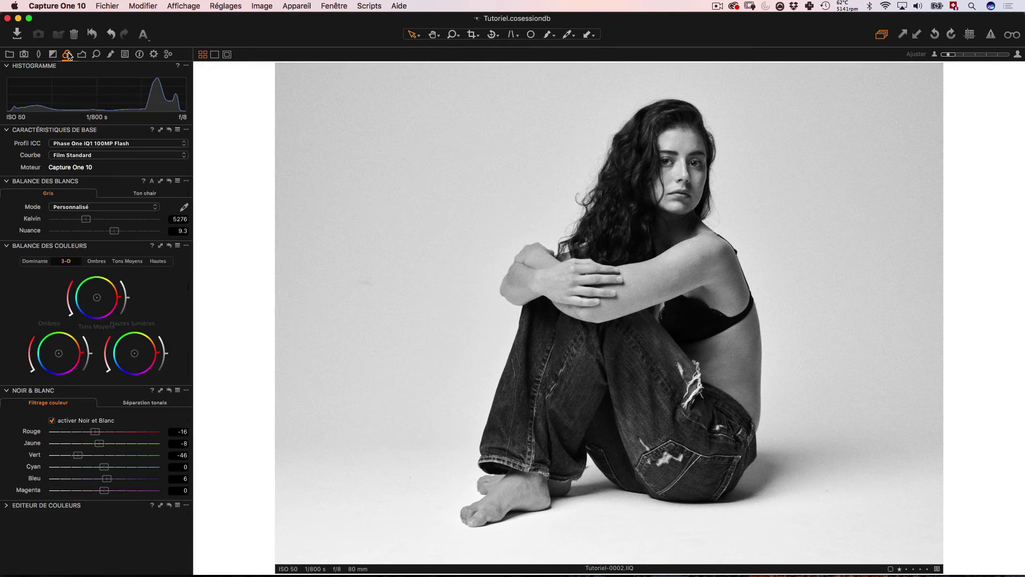
pyautogui.click(89, 207)
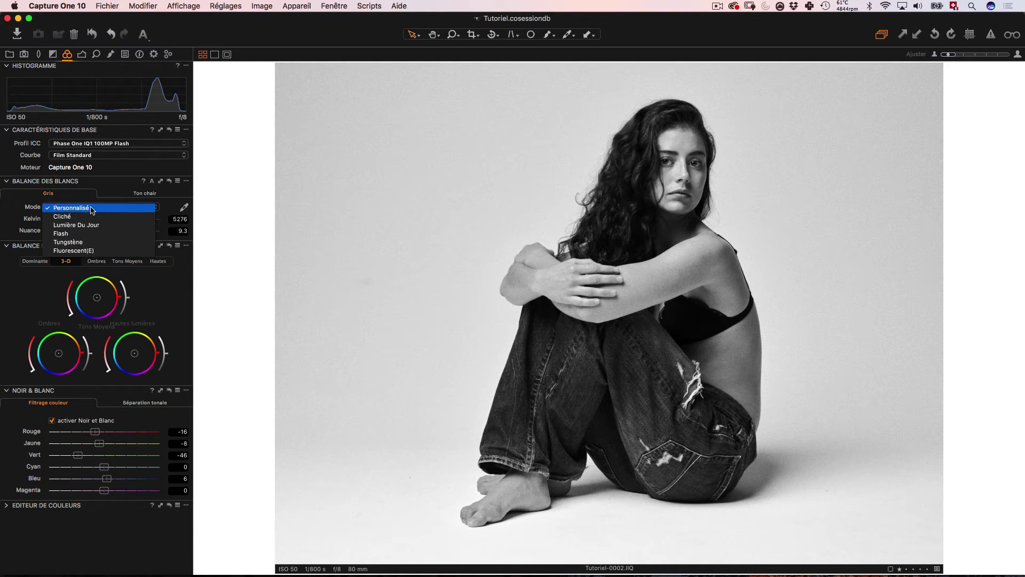
pyautogui.click(52, 54)
pyautogui.click(53, 54)
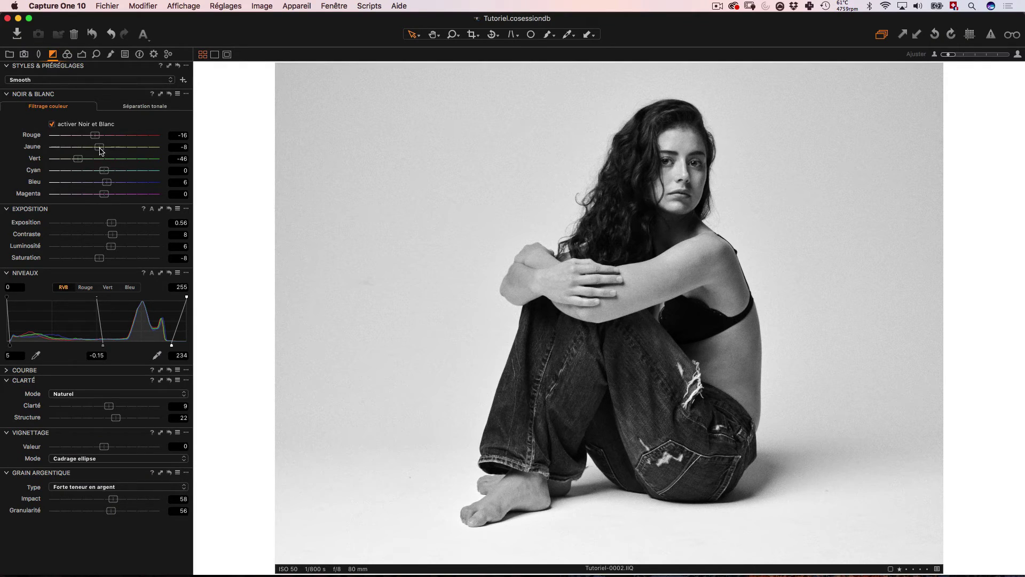
# Try the Tungstène and Fluorescent(E) white balance modes on the black-and-white portrait.
pyautogui.click(68, 54)
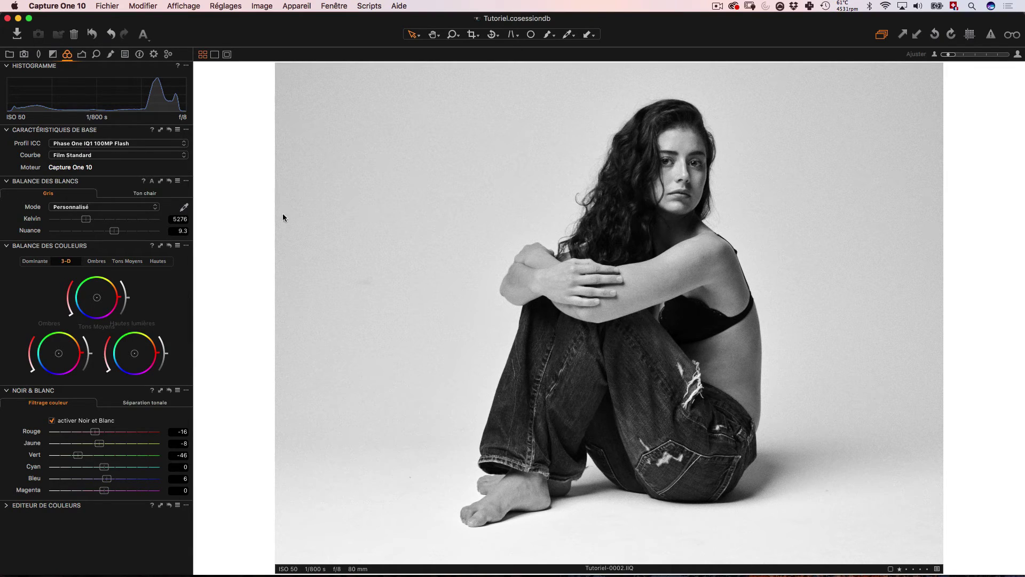
pyautogui.click(105, 207)
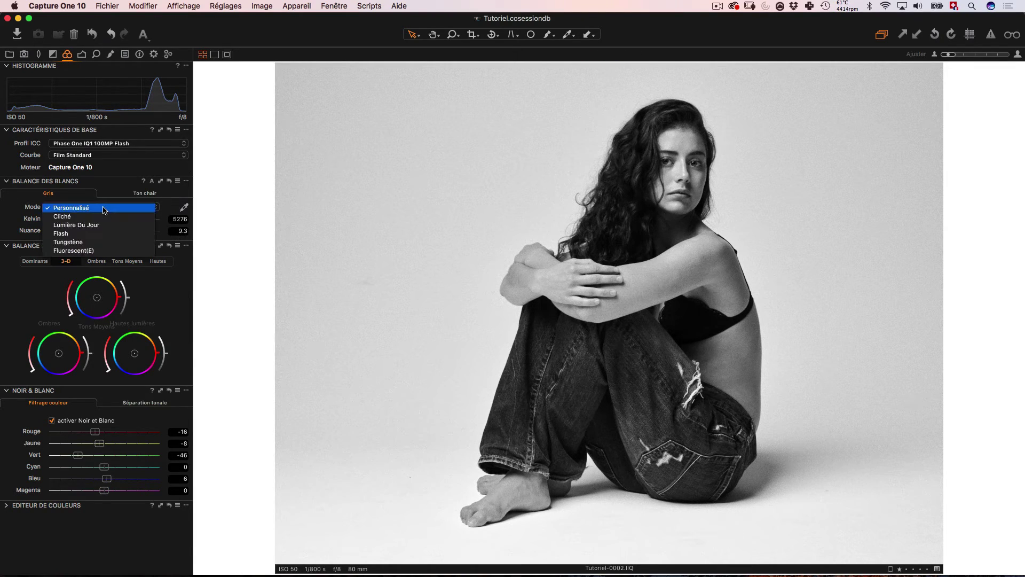
pyautogui.click(95, 242)
pyautogui.click(104, 208)
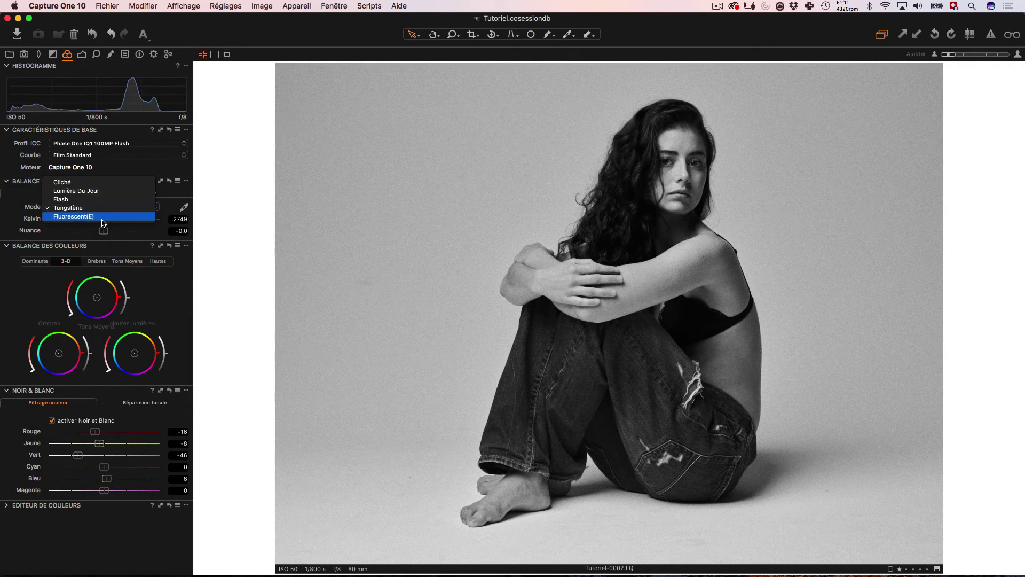
pyautogui.click(103, 218)
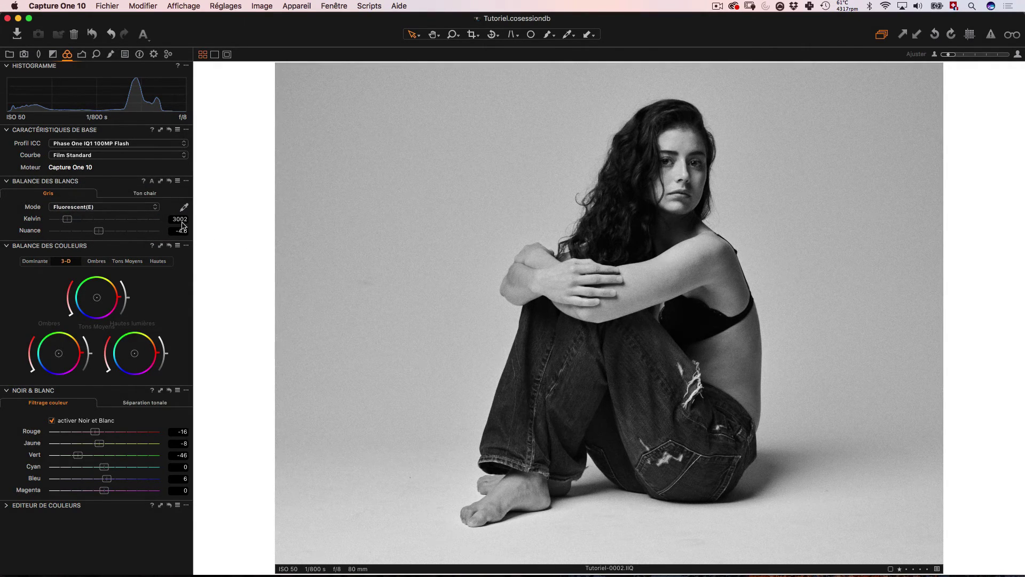
# Set the white balance mode to Cliché, undo a slight Kelvin adjustment and return to the exposure and black-and-white tools.
pyautogui.click(129, 208)
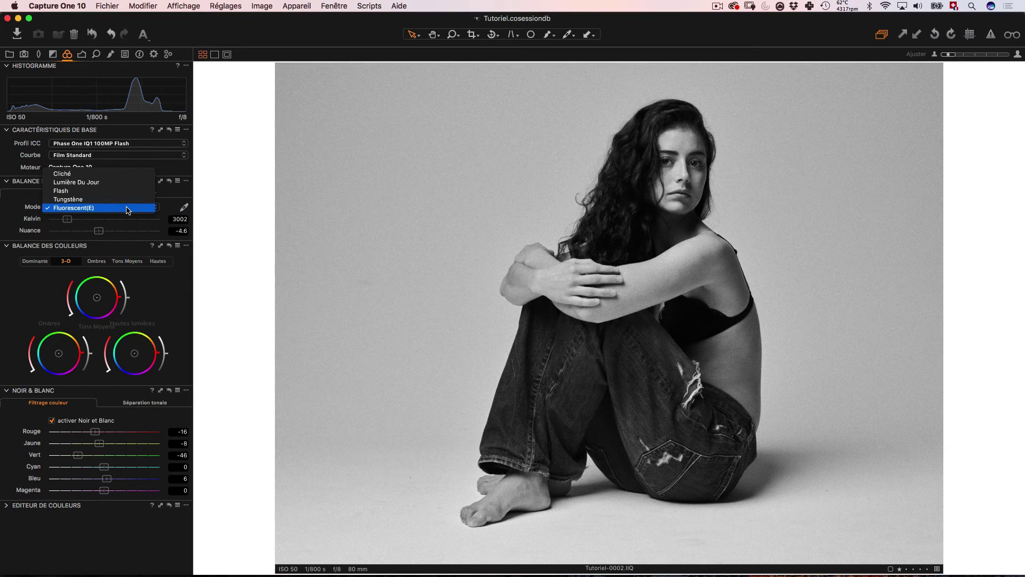
pyautogui.click(115, 174)
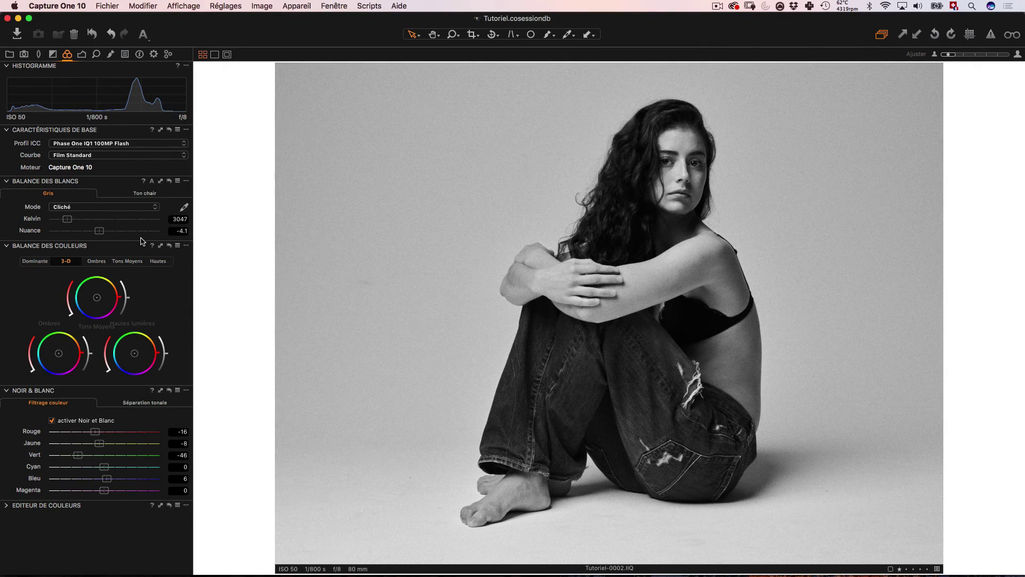
pyautogui.moveTo(71, 223); pyautogui.dragTo(73, 223)
pyautogui.press('super+z')
pyautogui.click(52, 54)
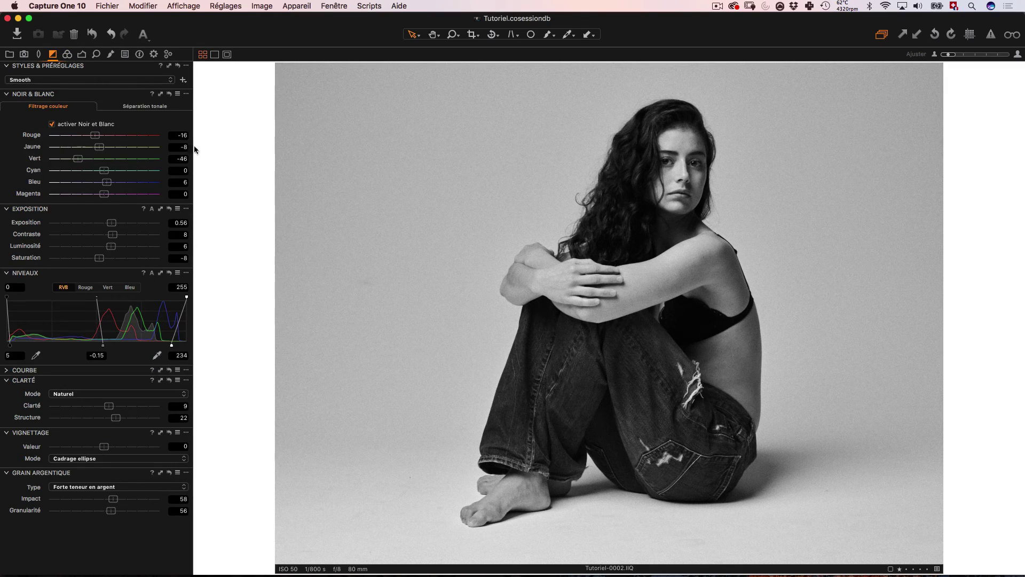